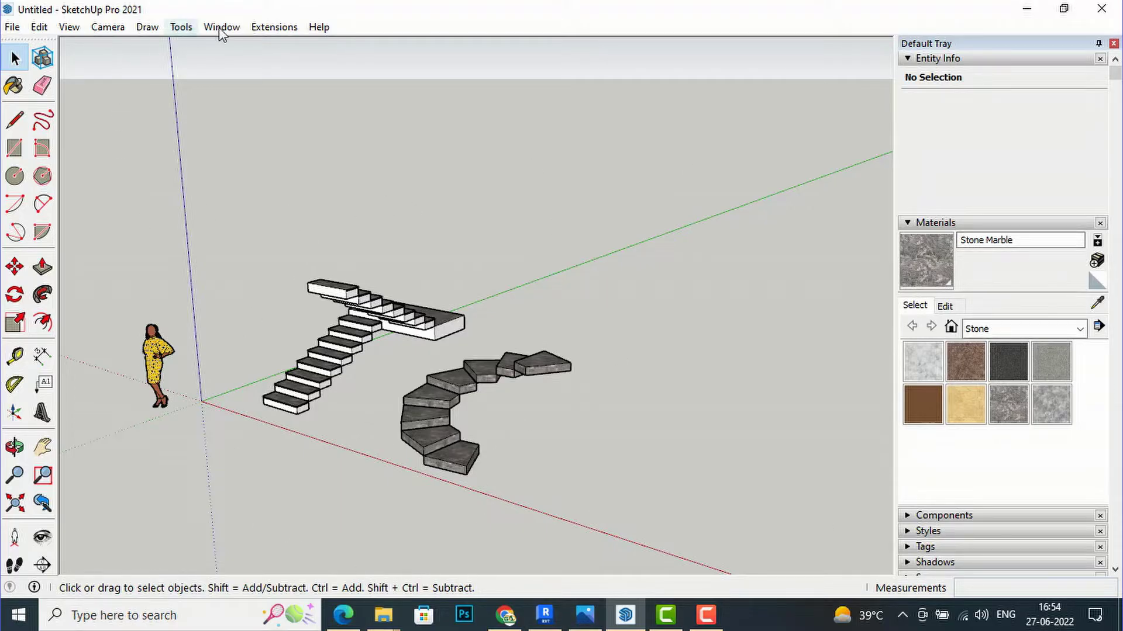
# Step: Search the Extension Warehouse for "maj rail" and open the MAJ Rail extension page
pyautogui.click(270, 29)
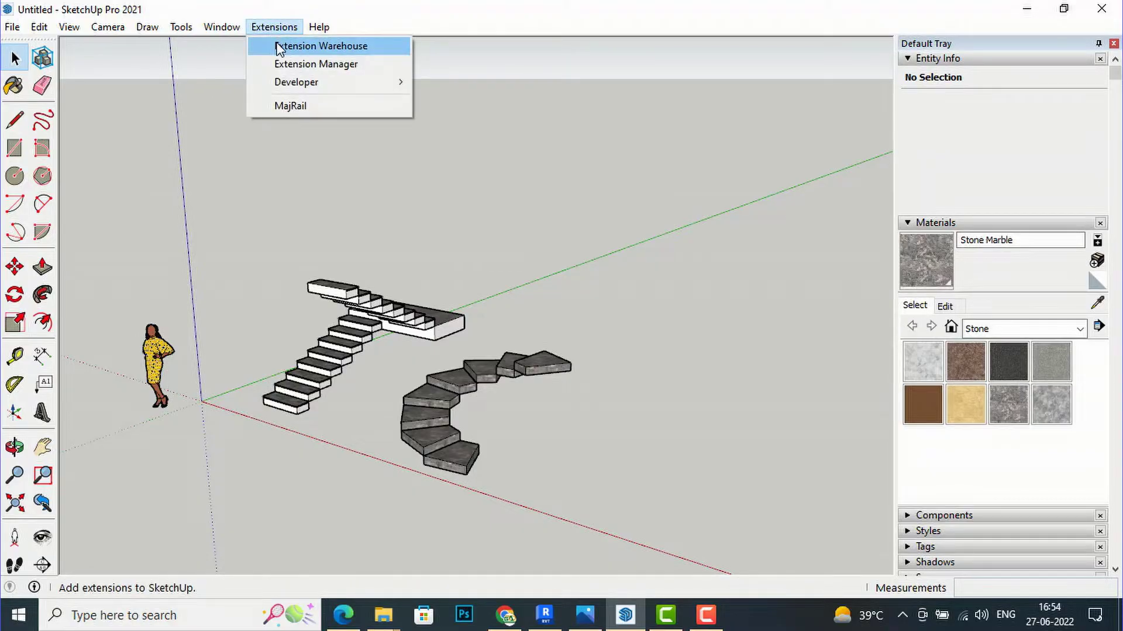
pyautogui.click(279, 47)
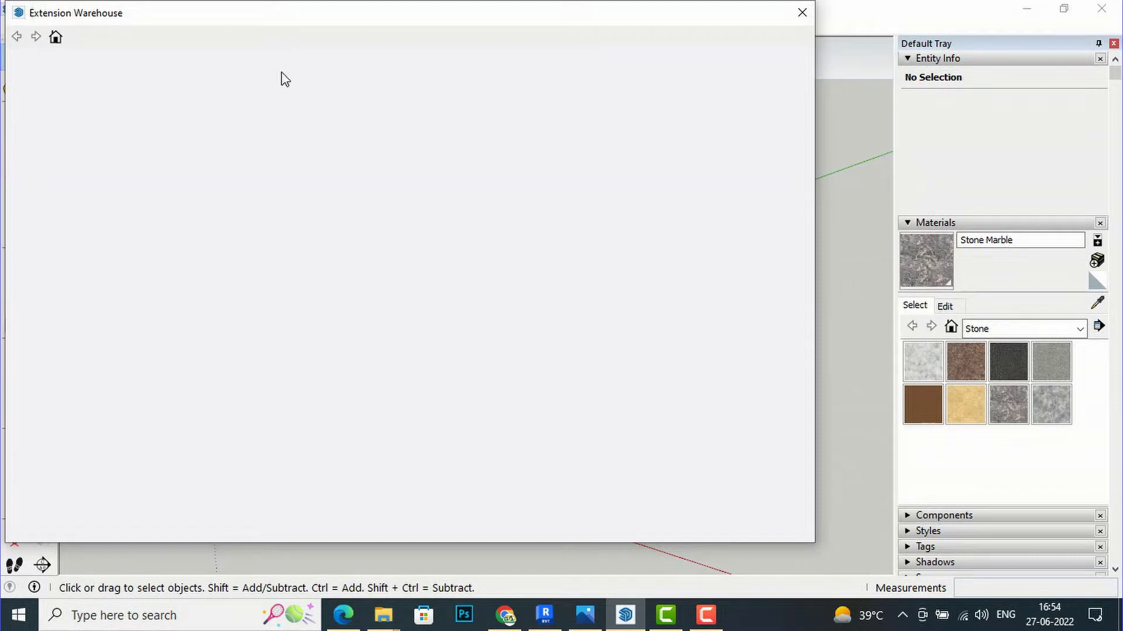
pyautogui.click(354, 76)
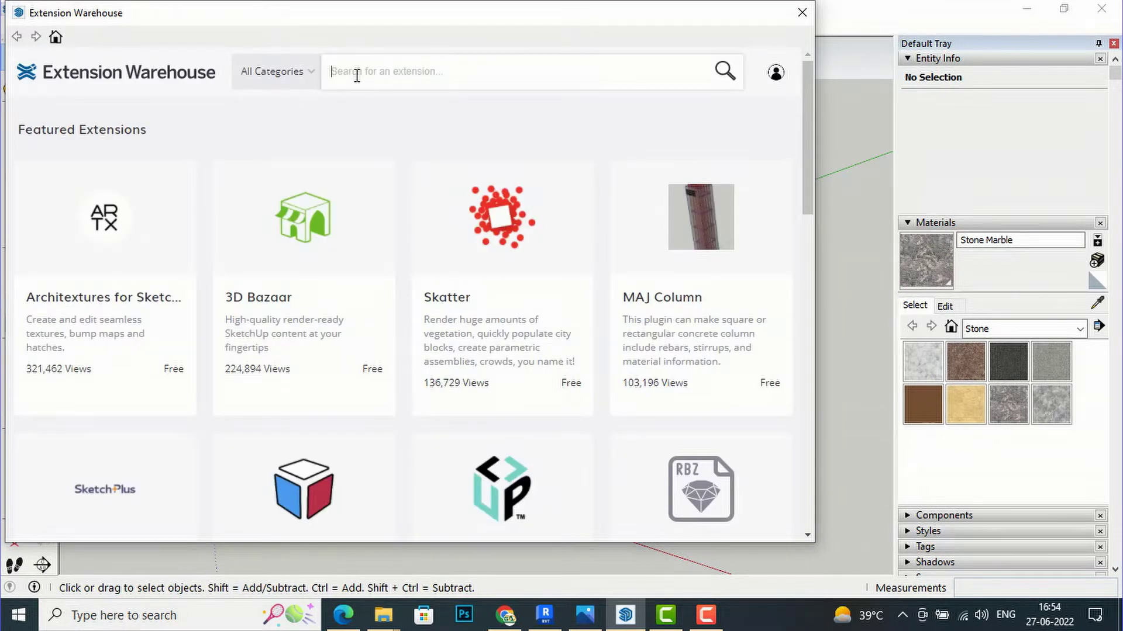
pyautogui.write('maj rail')
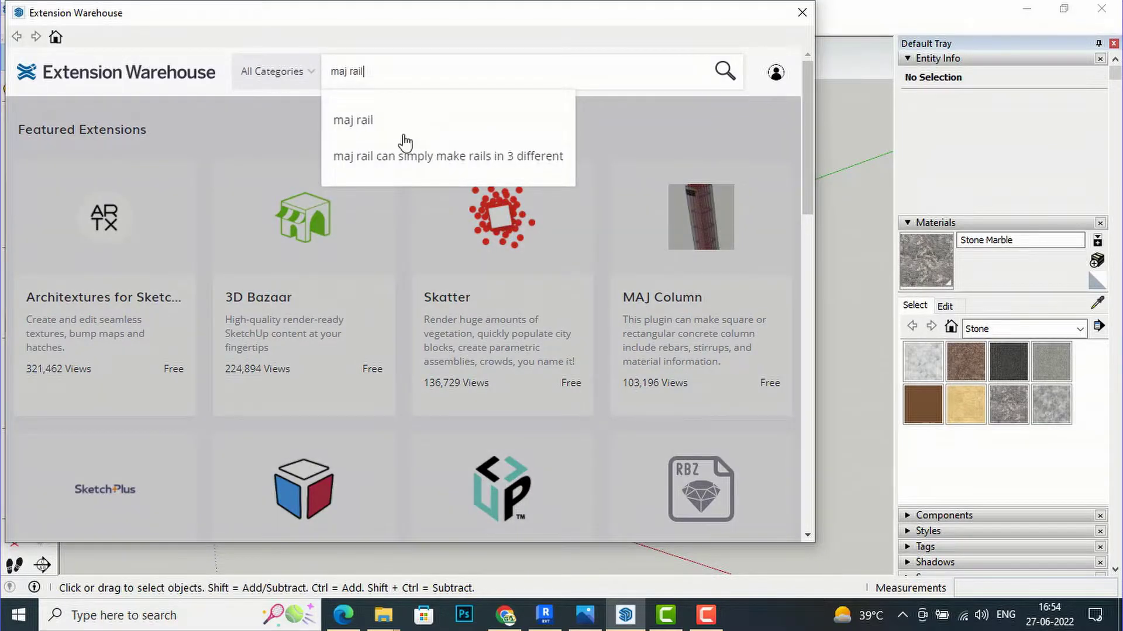
pyautogui.click(403, 136)
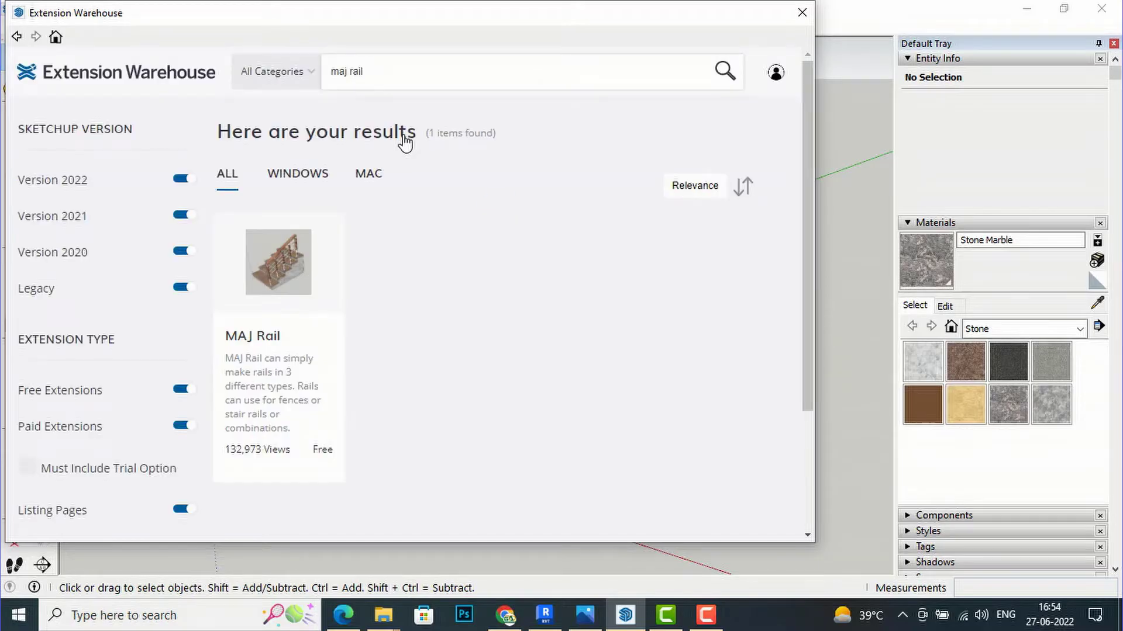
pyautogui.click(268, 357)
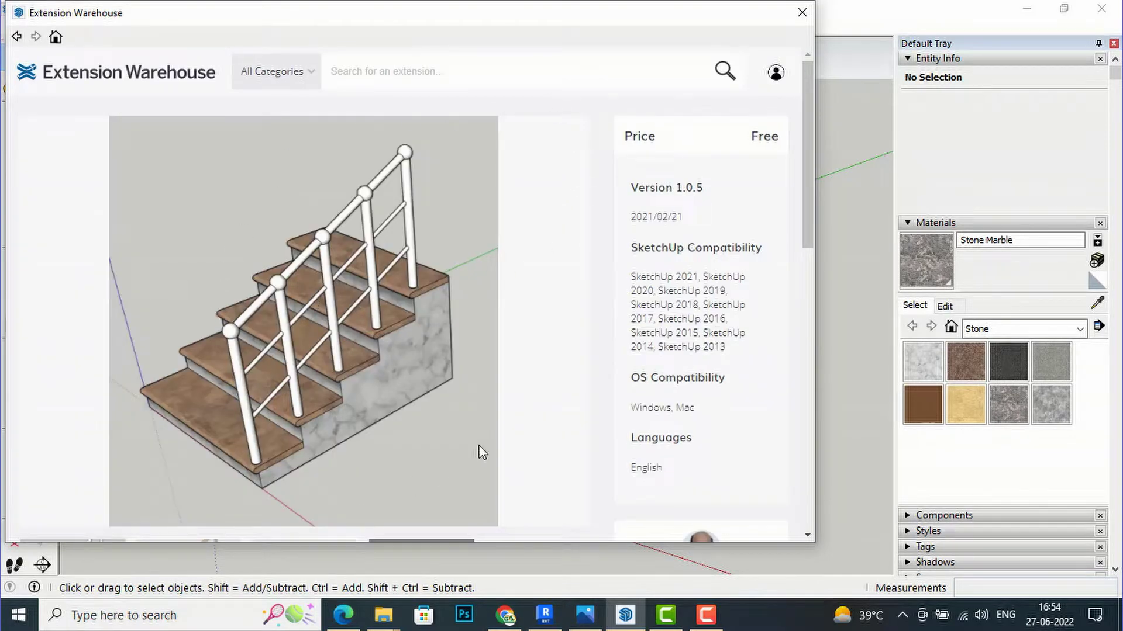
# Step: Review the MAJ Rail details, install the extension with file system access allowed, and close the Extension Warehouse
pyautogui.scroll(-1, 456, 188)
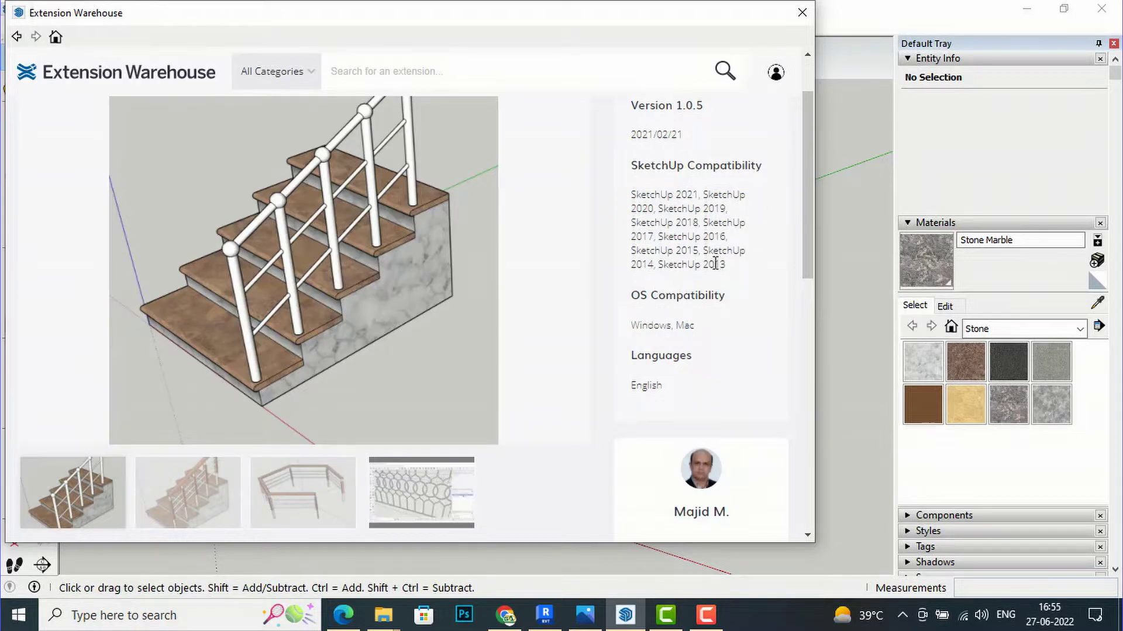
pyautogui.scroll(-3, 530, 339)
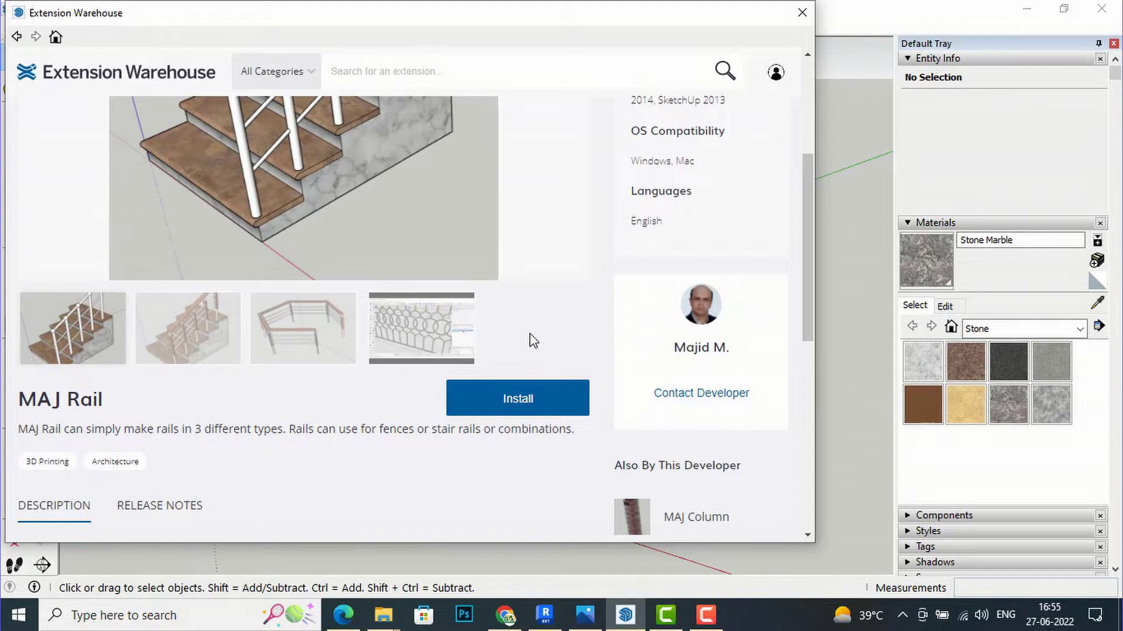
pyautogui.scroll(-9, 347, 259)
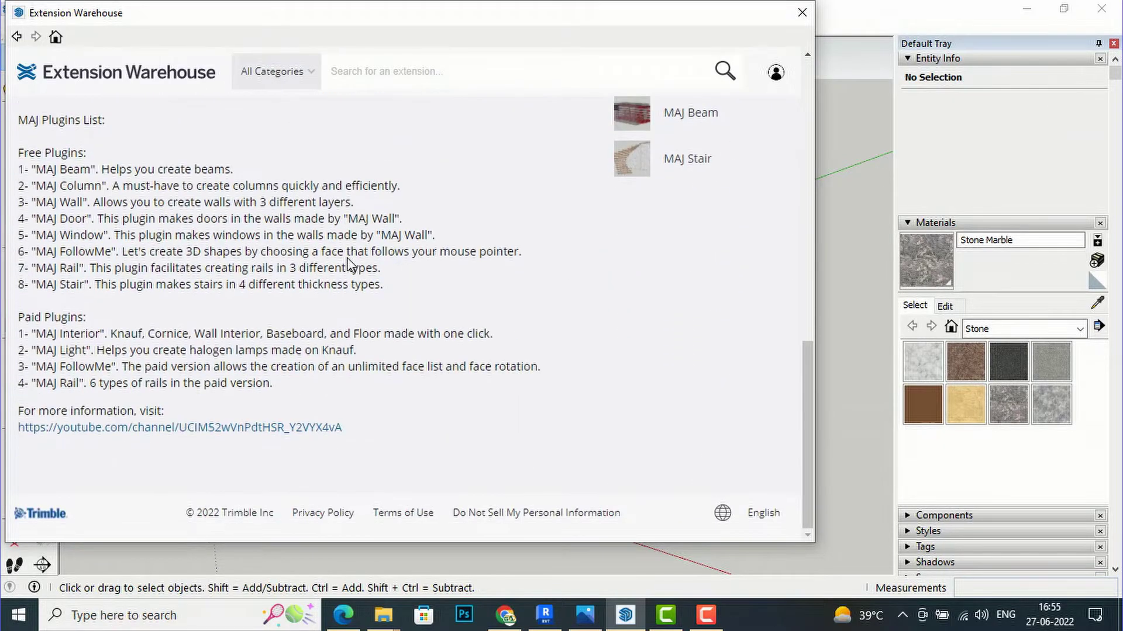
pyautogui.scroll(10, 348, 263)
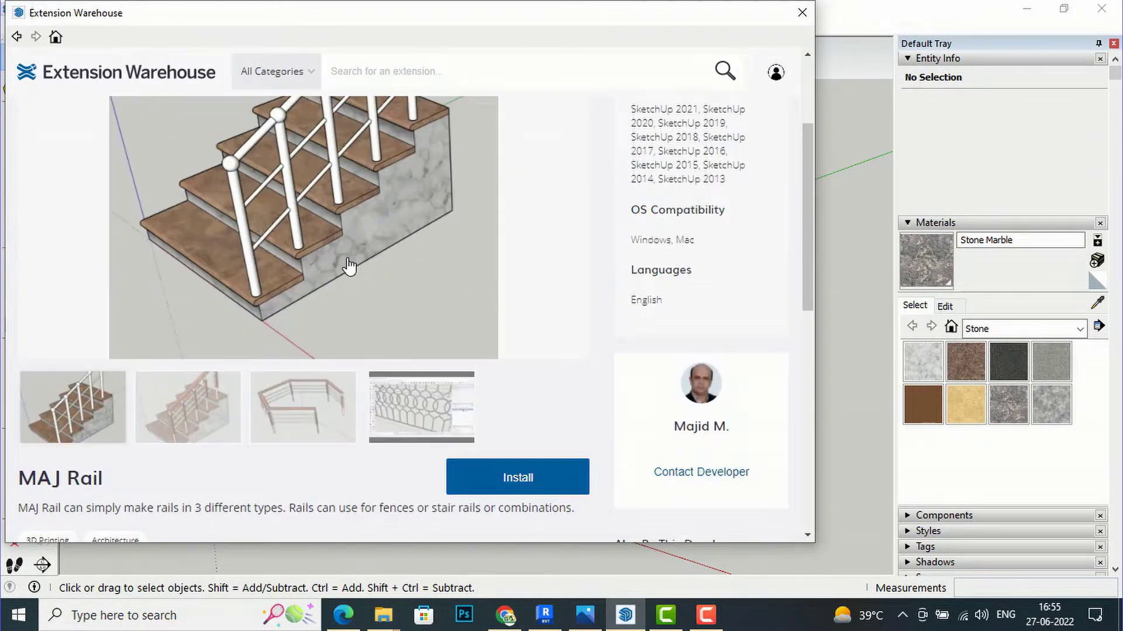
pyautogui.scroll(-7, 349, 266)
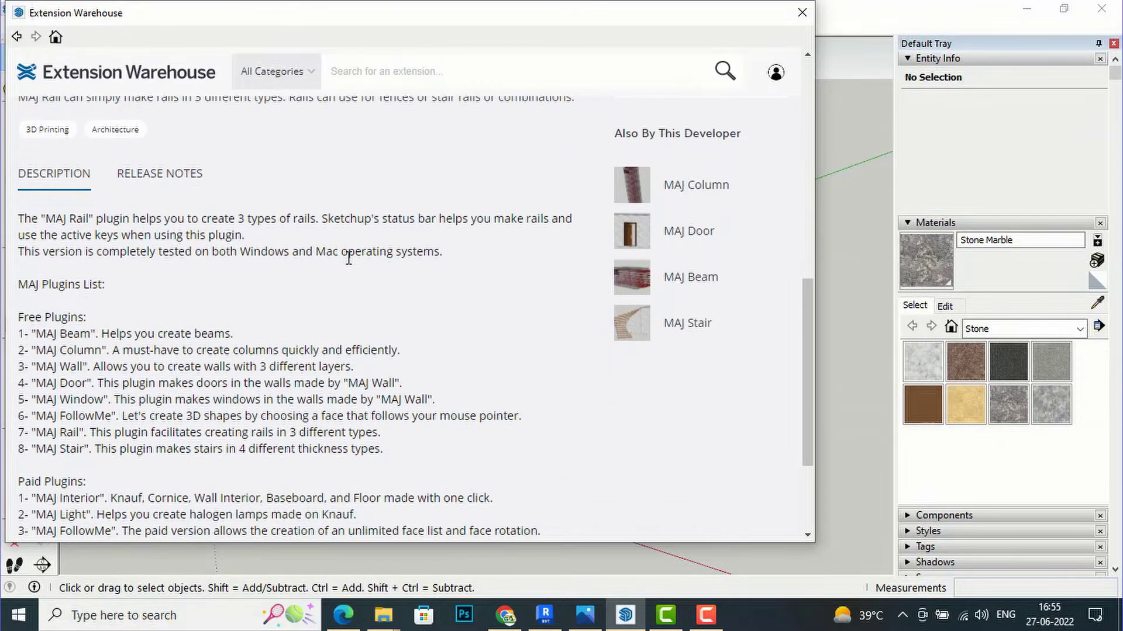
pyautogui.scroll(4, 349, 258)
pyautogui.scroll(2, 349, 263)
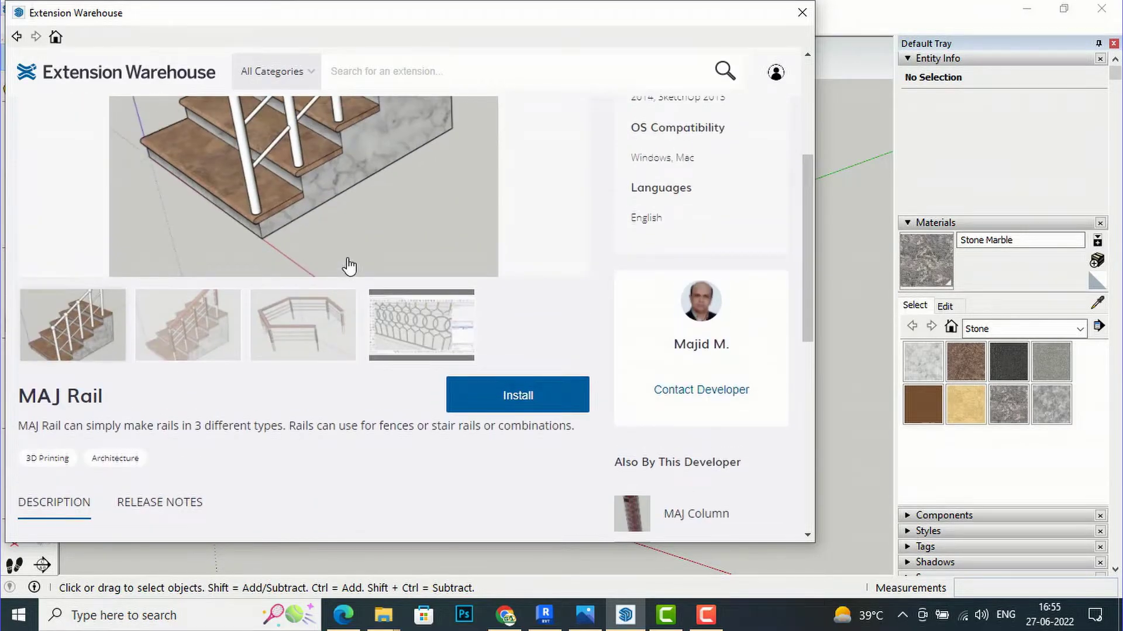
pyautogui.click(504, 400)
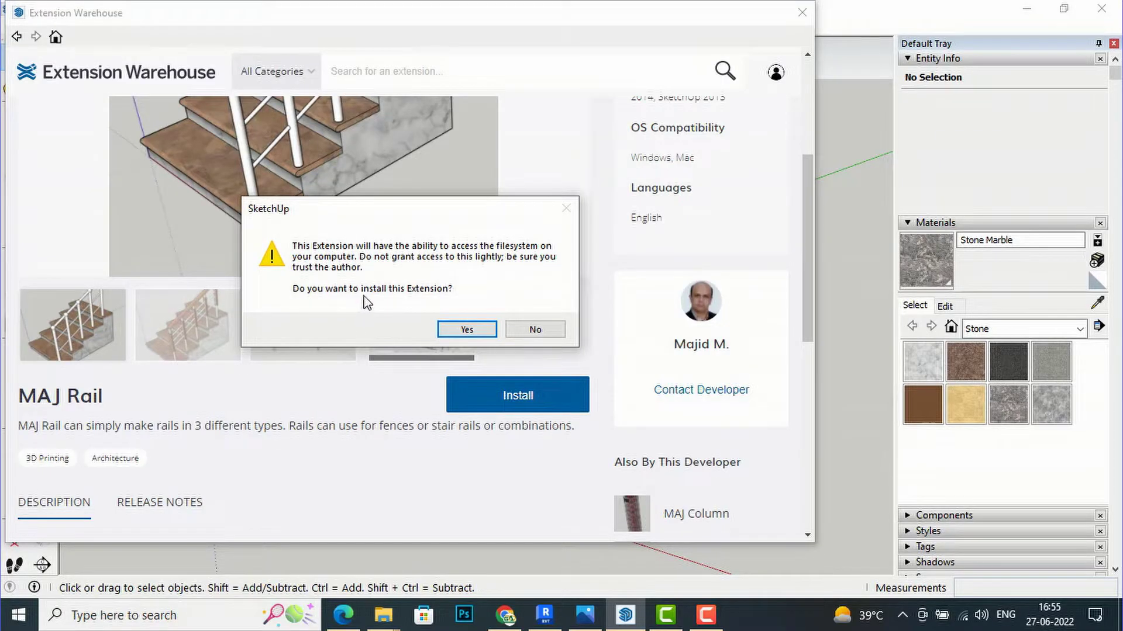
pyautogui.click(458, 331)
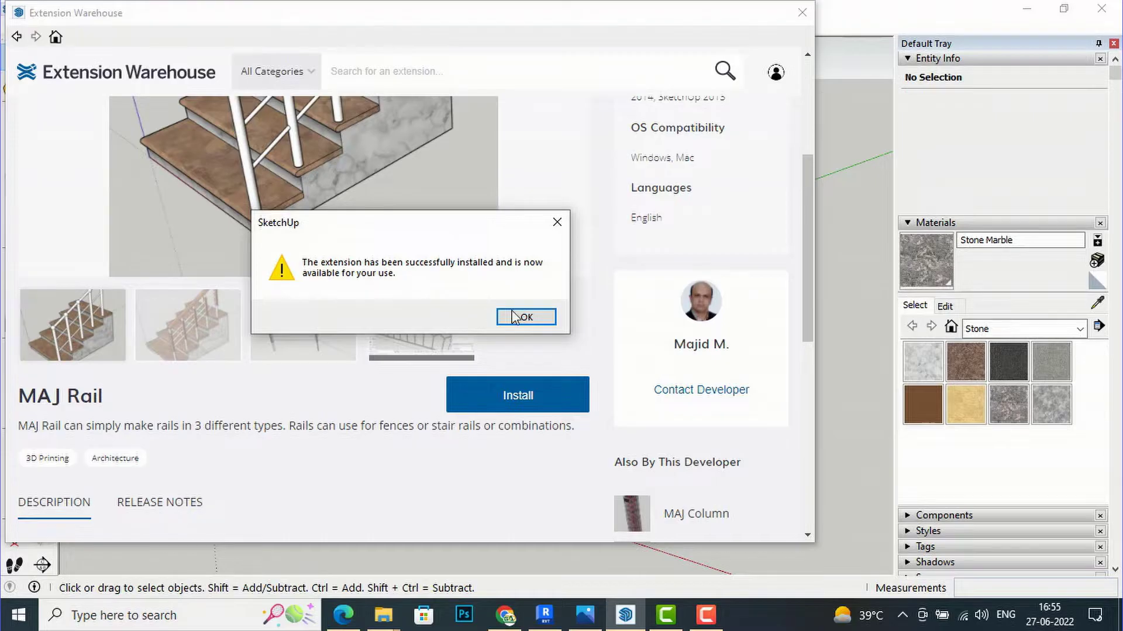
pyautogui.click(556, 223)
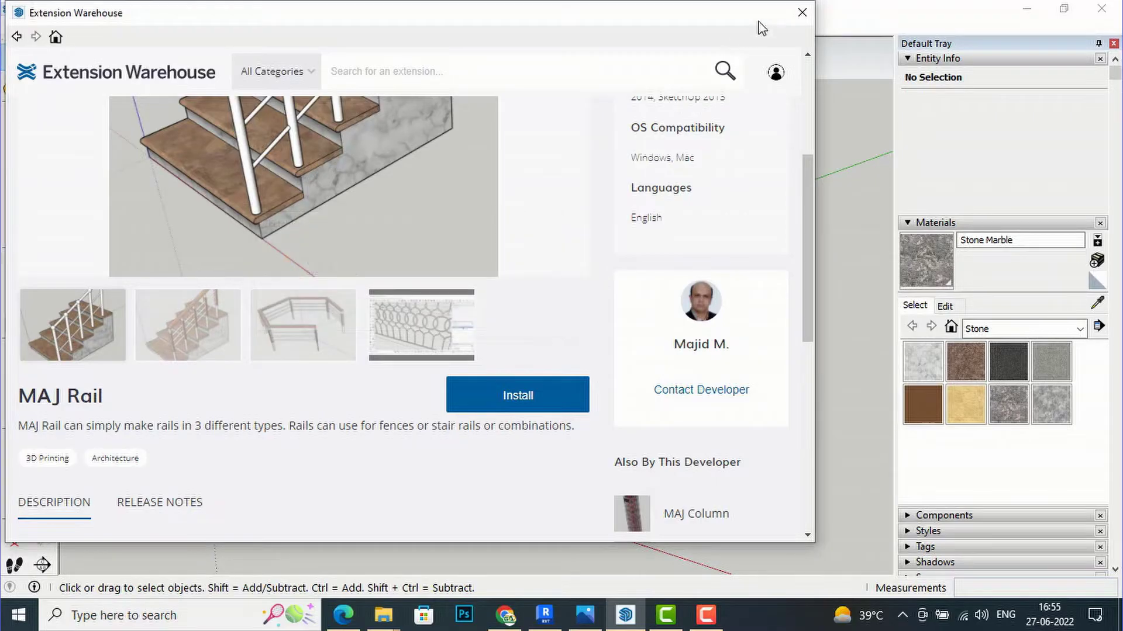
pyautogui.click(801, 12)
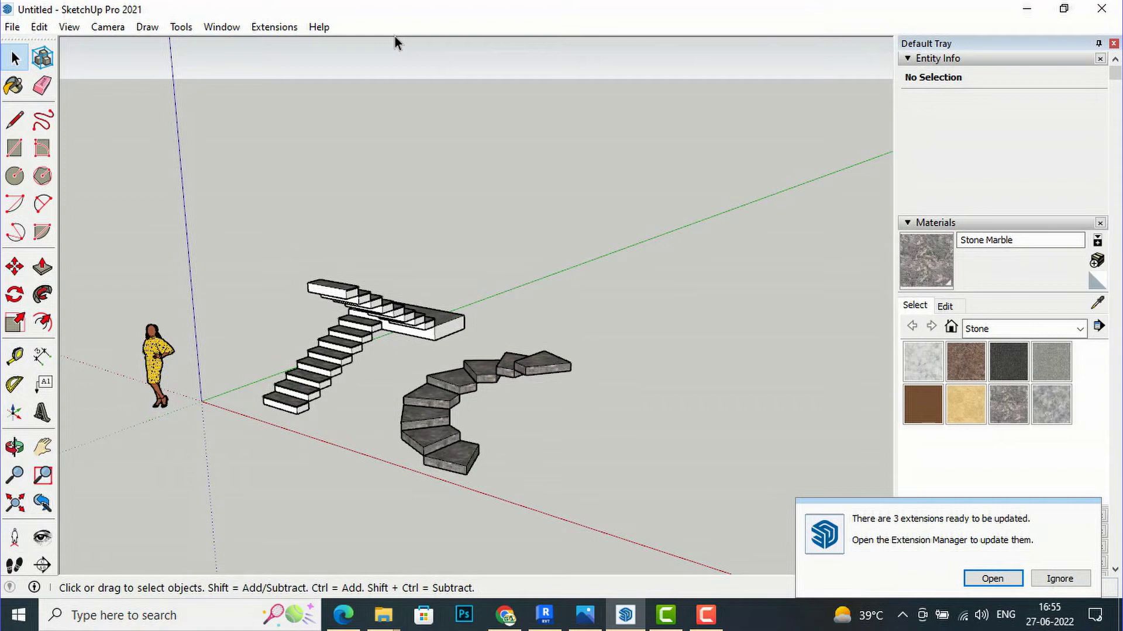
# Step: Check the installed extensions in the Extension Manager and view where an .rbz file can be chosen for manual installation
pyautogui.click(270, 28)
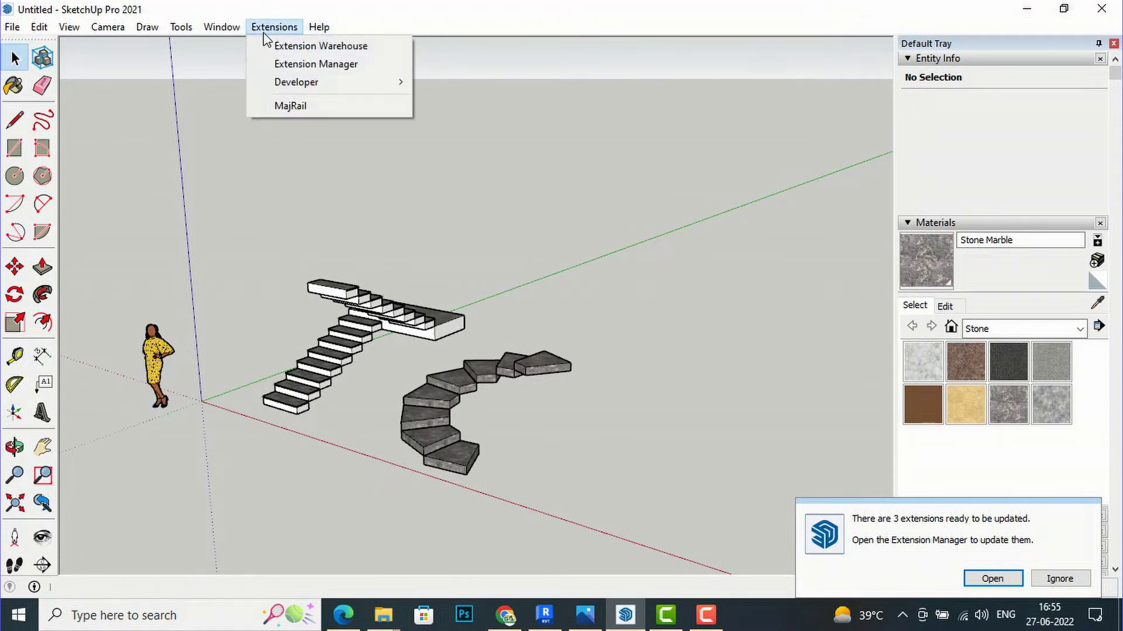
pyautogui.click(288, 65)
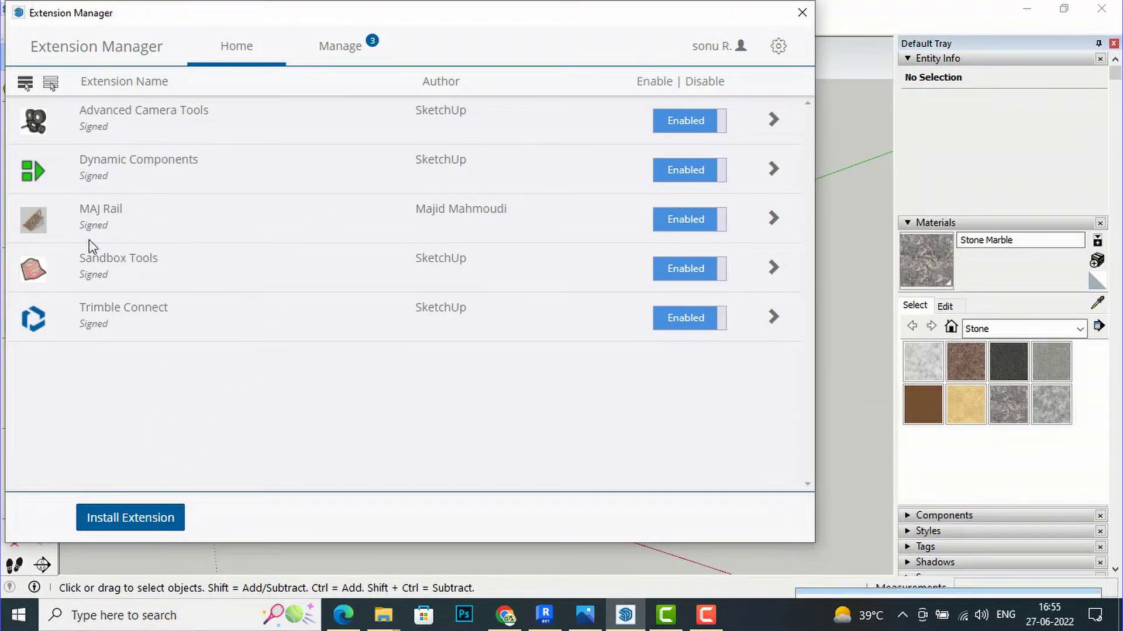
pyautogui.click(136, 523)
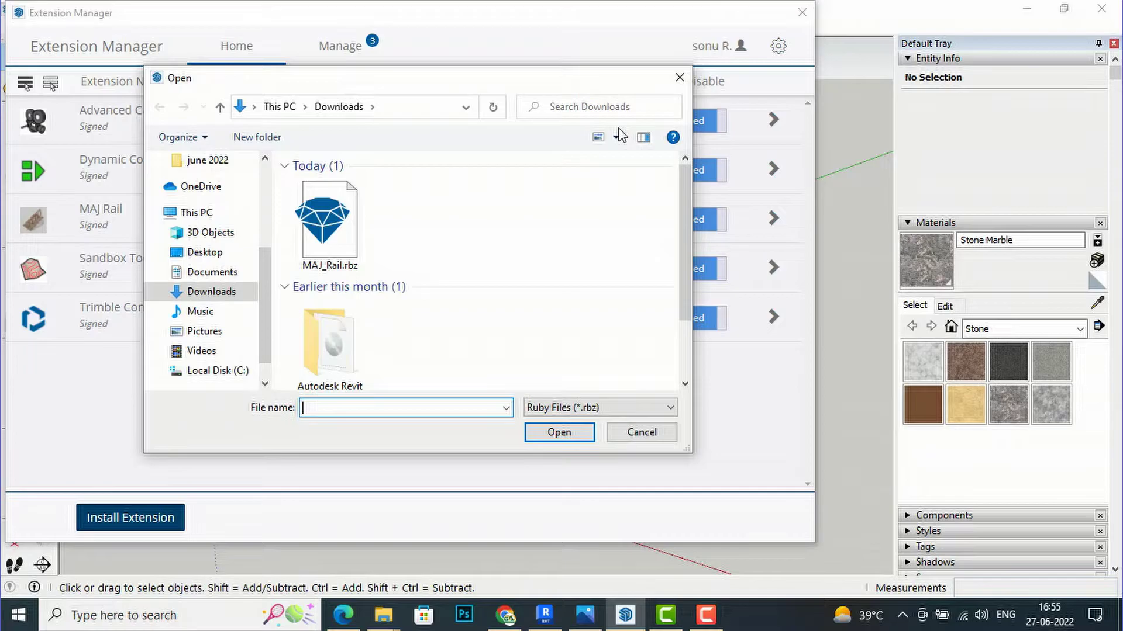
pyautogui.click(679, 78)
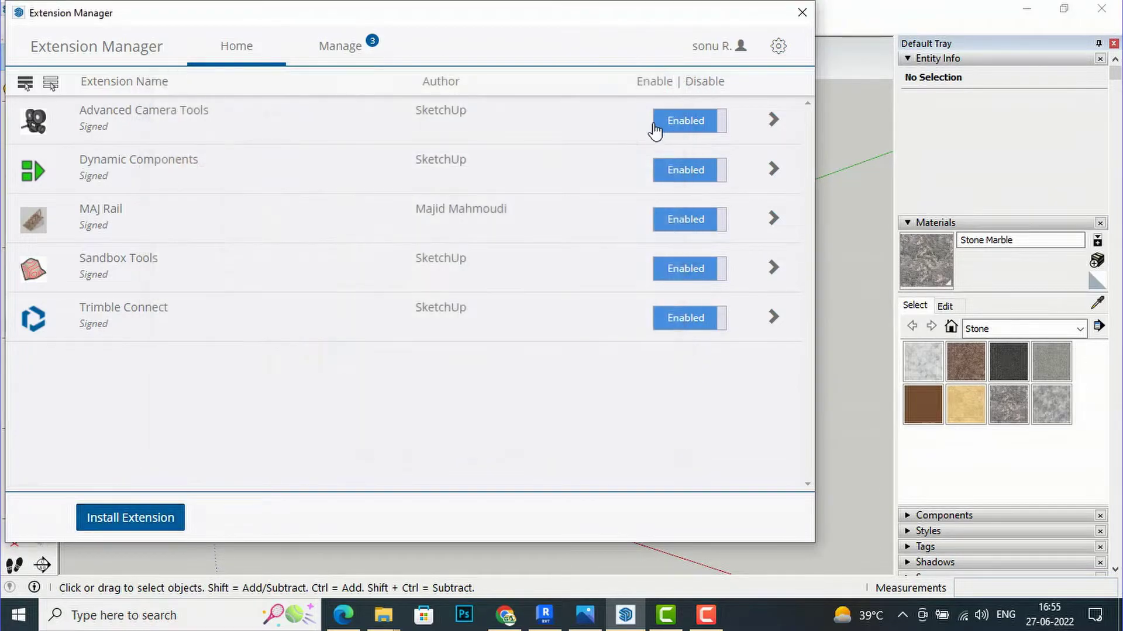
pyautogui.click(802, 13)
# Step: Draw a straight line about 14' 7" long on open ground past the curved stair, starting on the red axis
pyautogui.scroll(-2, 119, 173)
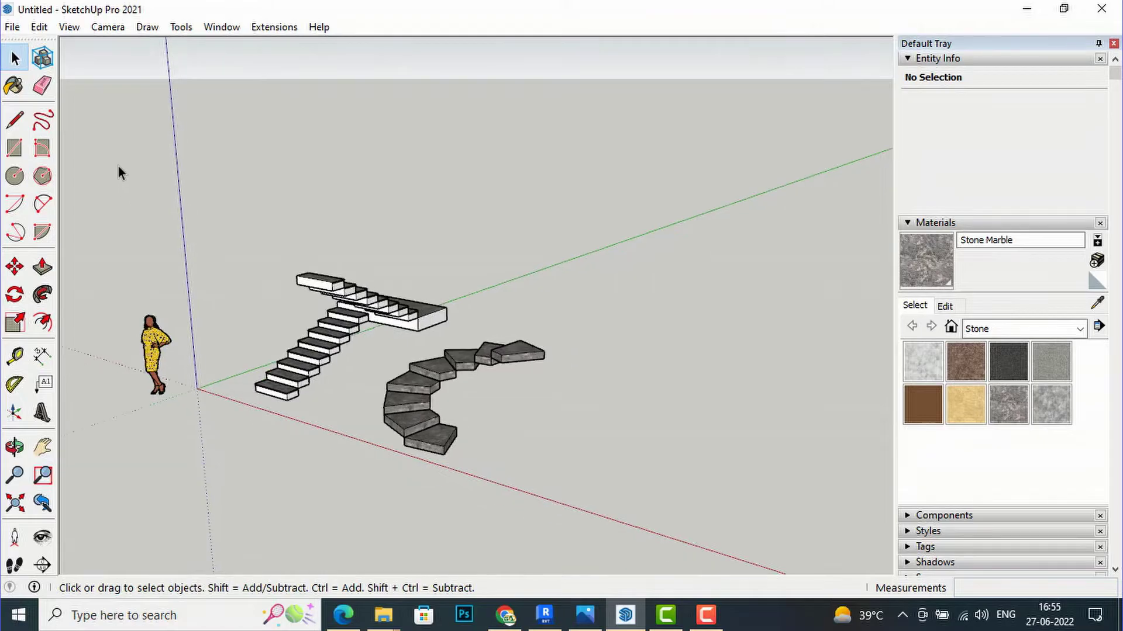
pyautogui.click(15, 120)
pyautogui.click(498, 454)
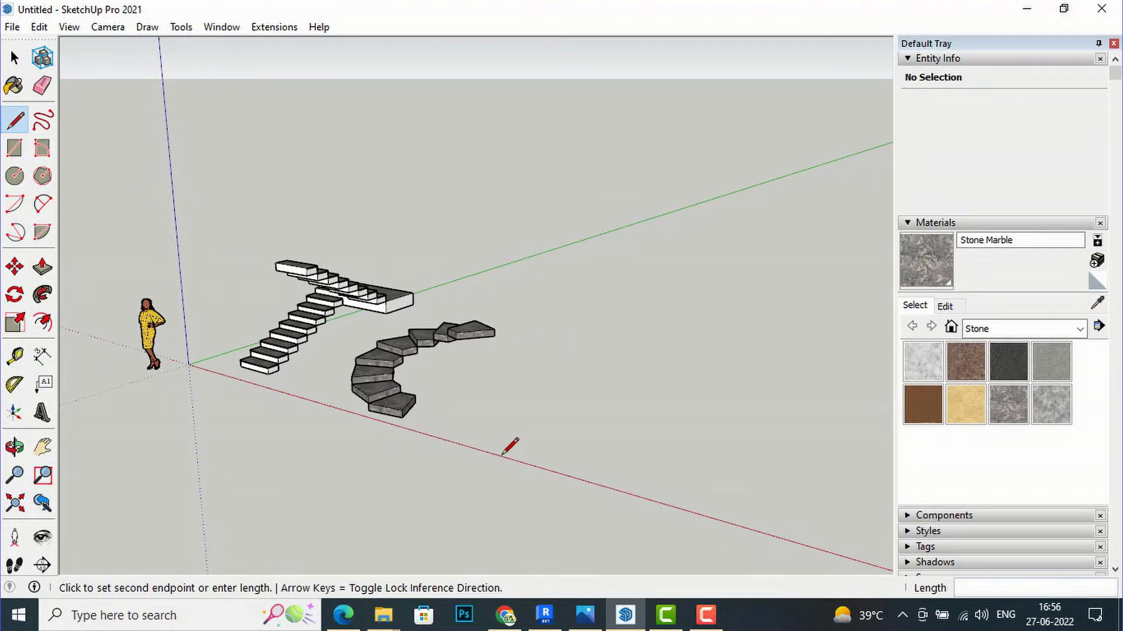
pyautogui.scroll(2, 615, 380)
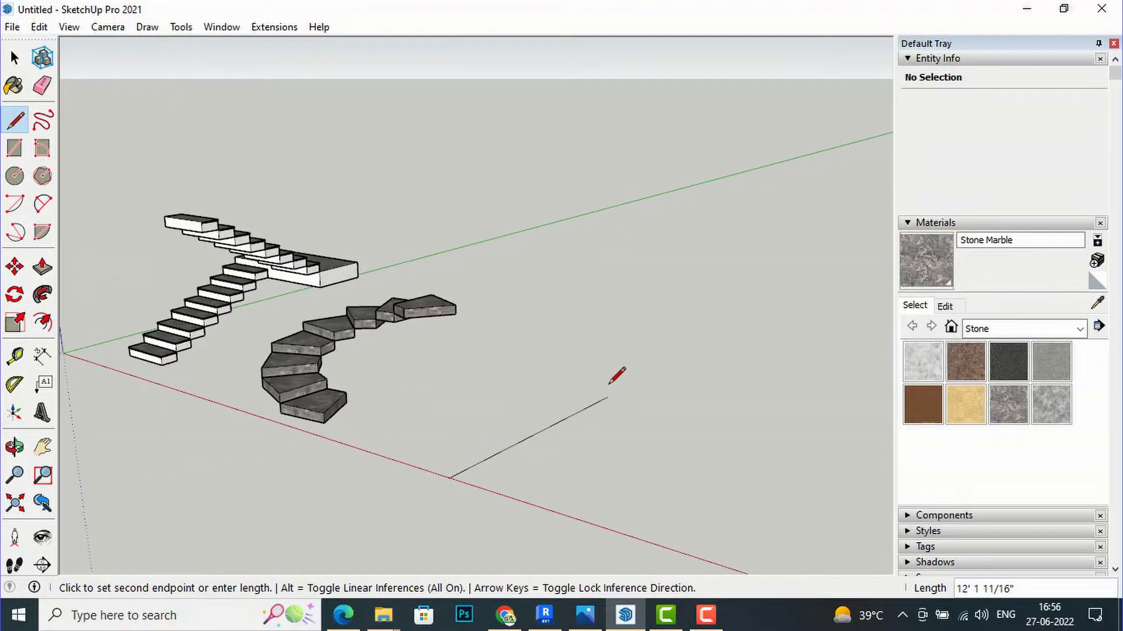
pyautogui.click(611, 378)
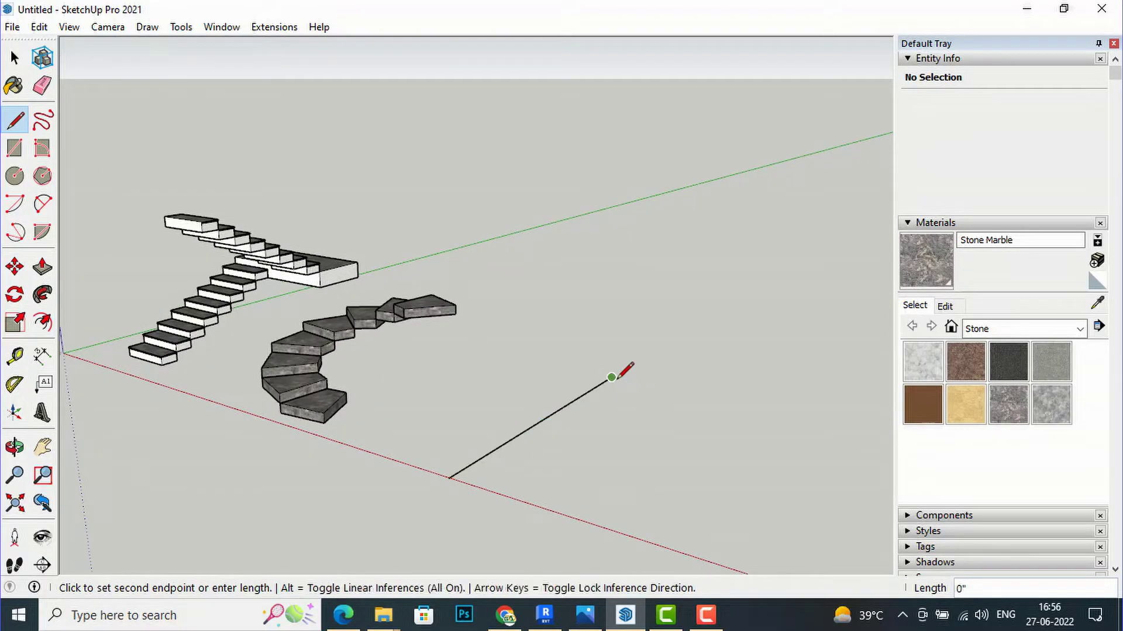
pyautogui.press('Escape')
# Step: Start a MajRail railing with a rail height of 3', keeping rail type A and zero offsets
pyautogui.click(259, 29)
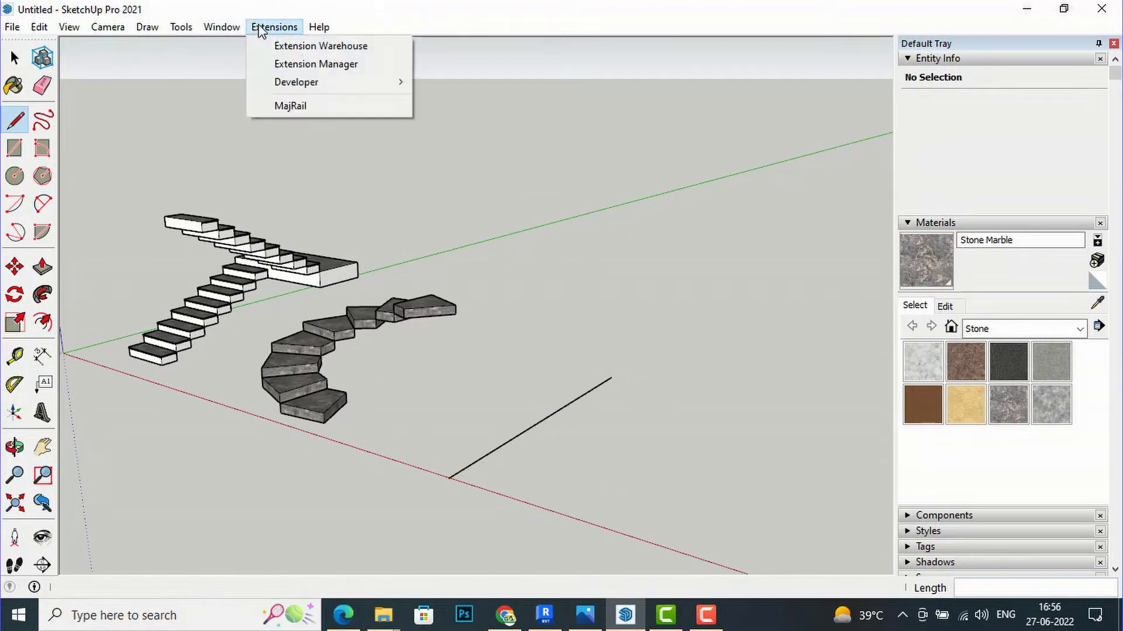
pyautogui.click(288, 106)
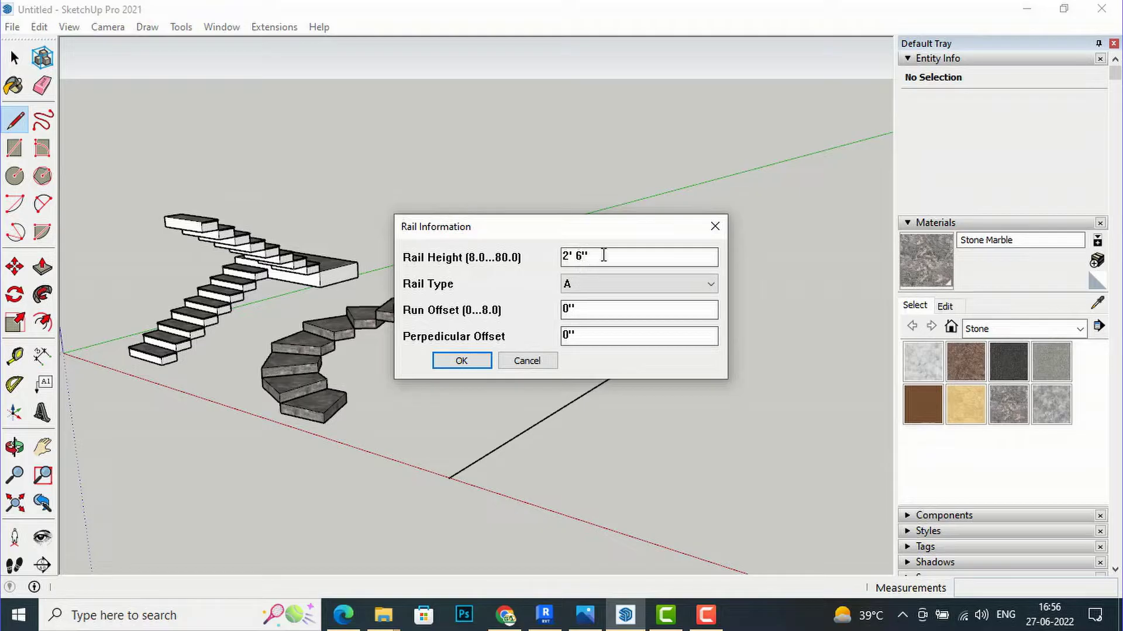
pyautogui.click(594, 292)
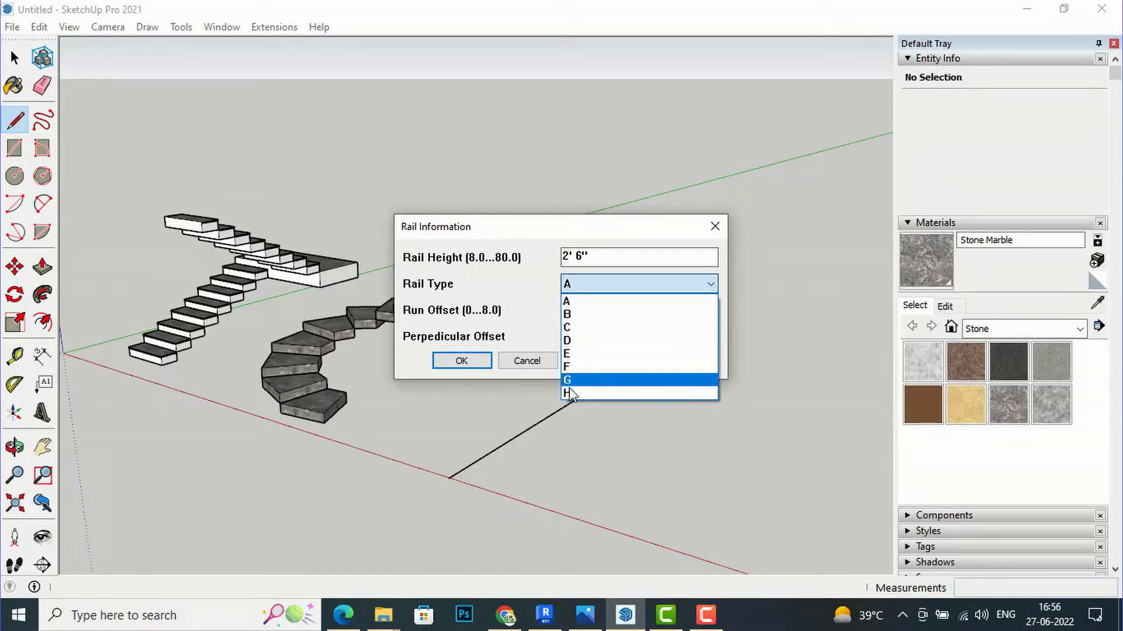
pyautogui.click(521, 311)
pyautogui.click(614, 311)
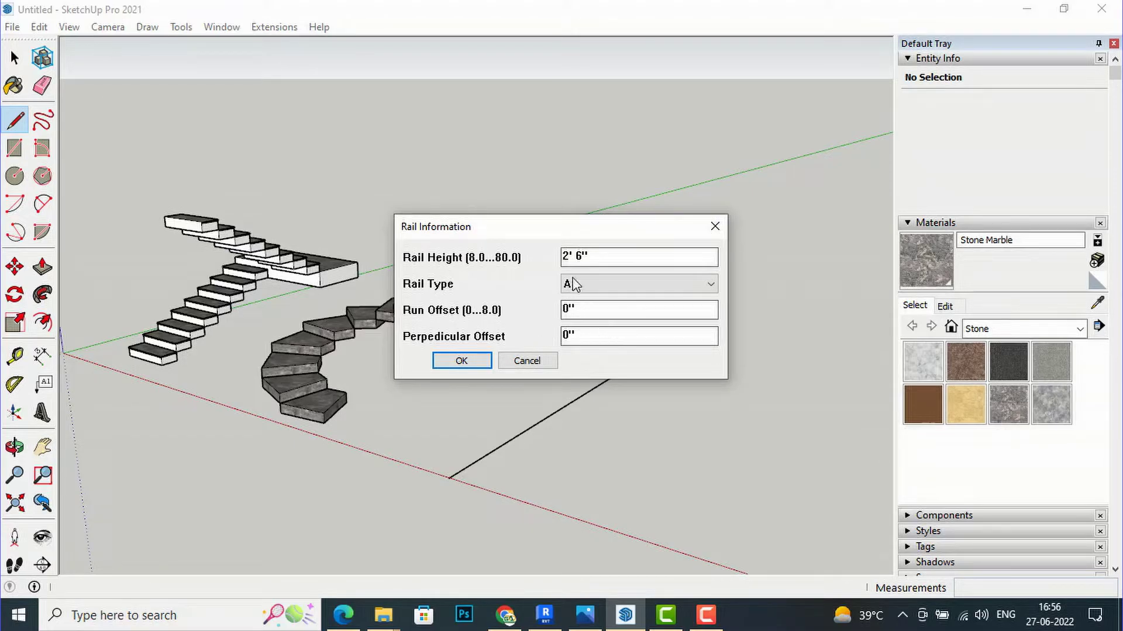
pyautogui.moveTo(597, 258); pyautogui.dragTo(539, 241)
pyautogui.write("3'")
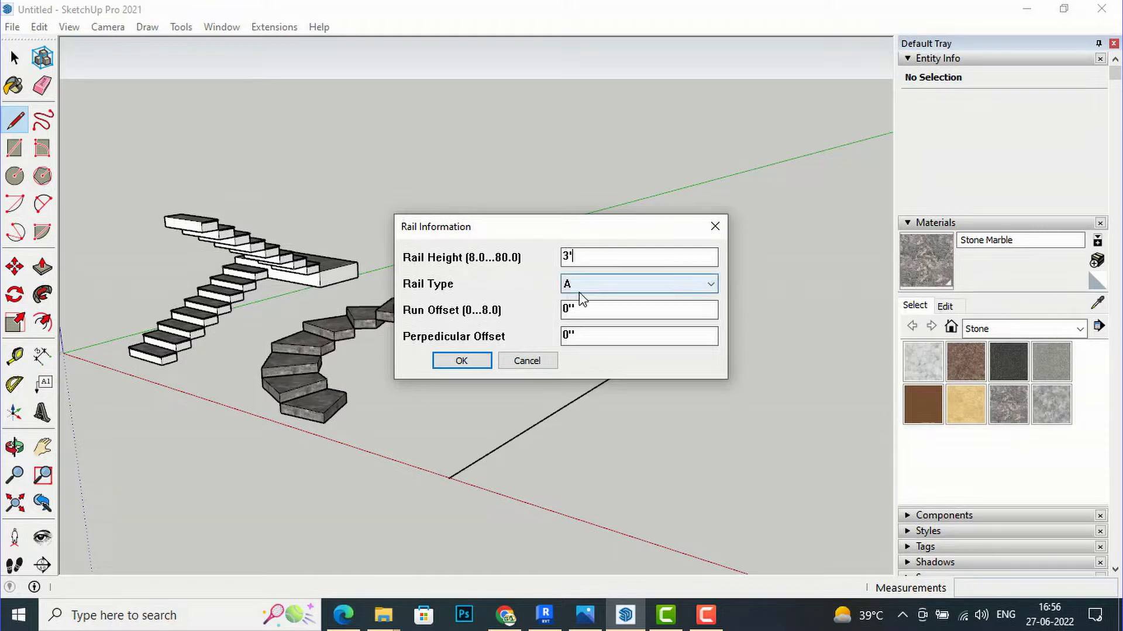
pyautogui.click(479, 363)
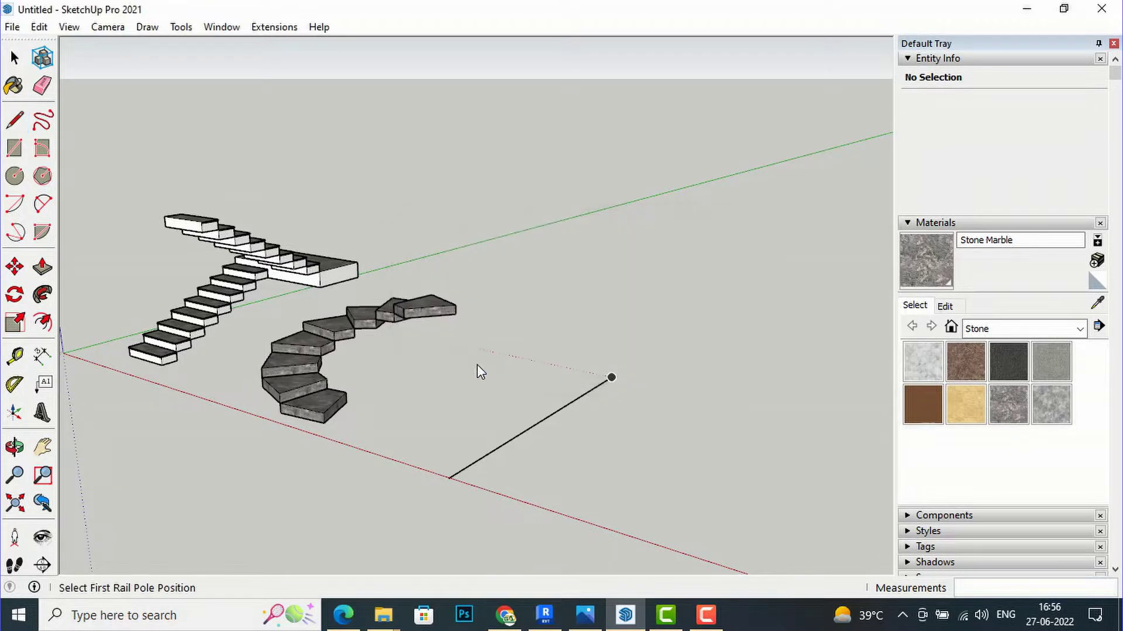
# Step: Build the railing along the drawn line from its red-axis end to its far end, divided into four equal bays with 4x
pyautogui.click(459, 474)
pyautogui.click(448, 480)
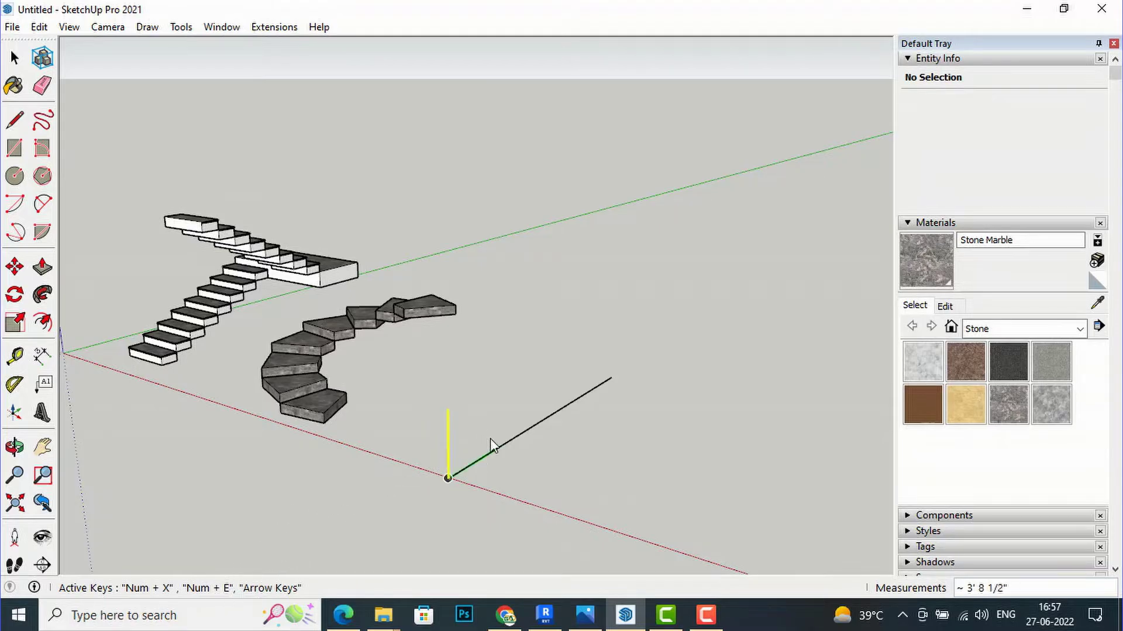
pyautogui.click(448, 479)
pyautogui.click(462, 393)
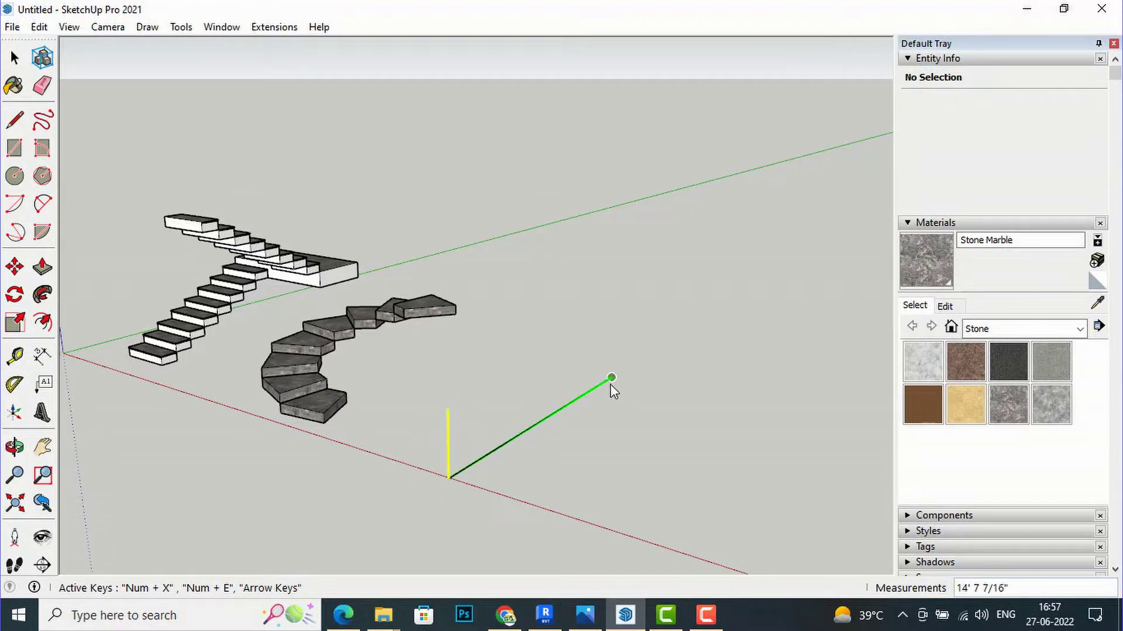
pyautogui.scroll(2, 615, 376)
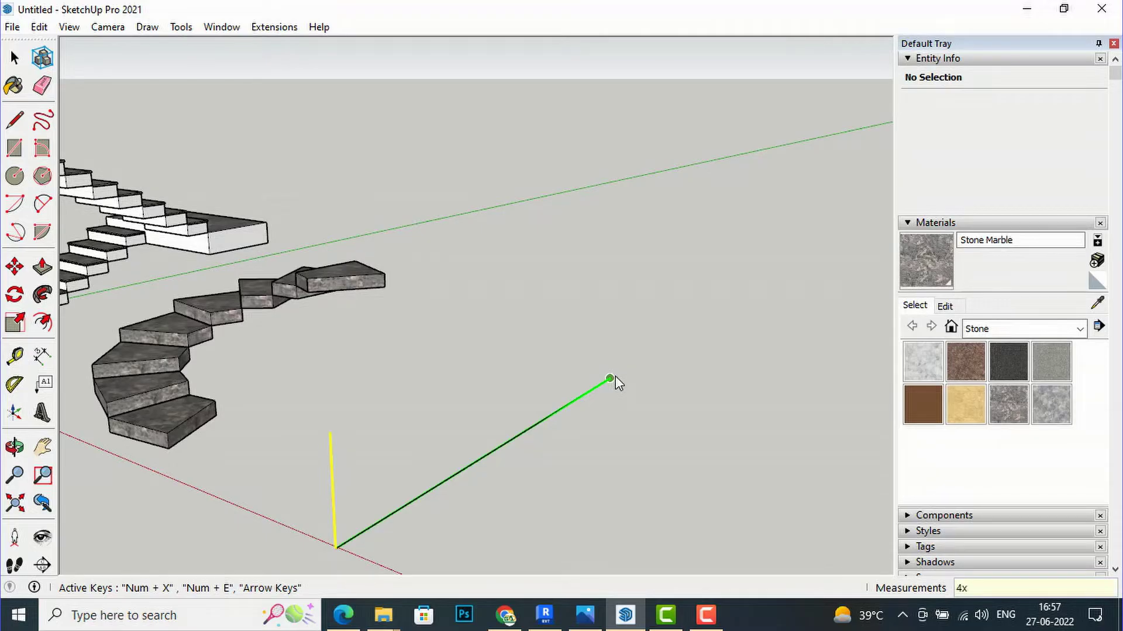
pyautogui.press('Return')
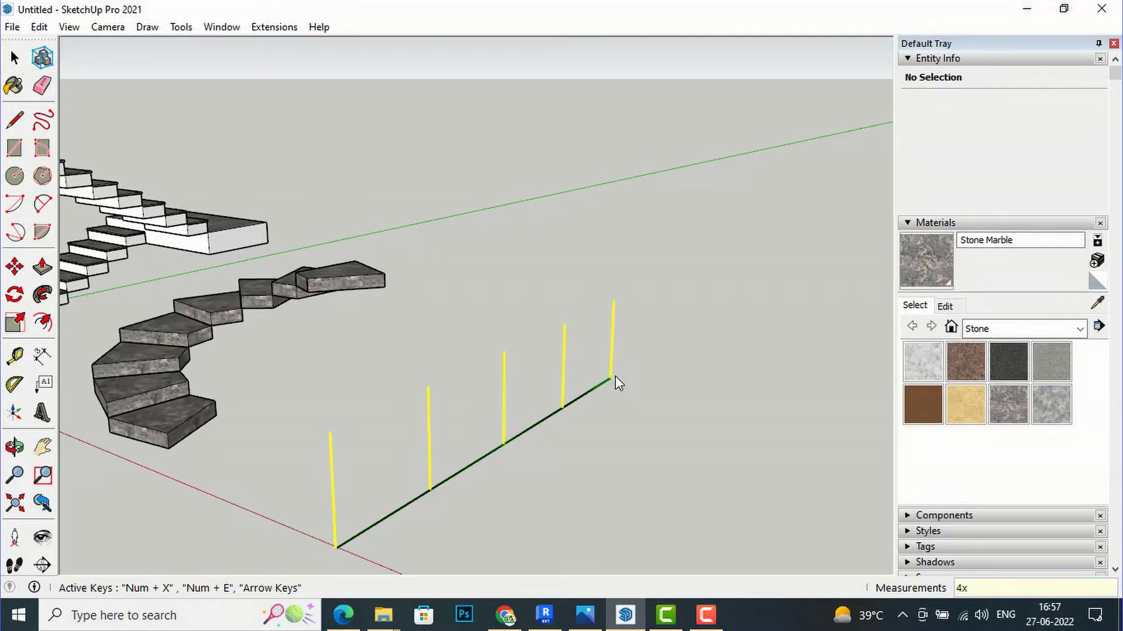
pyautogui.click(614, 377)
pyautogui.click(609, 374)
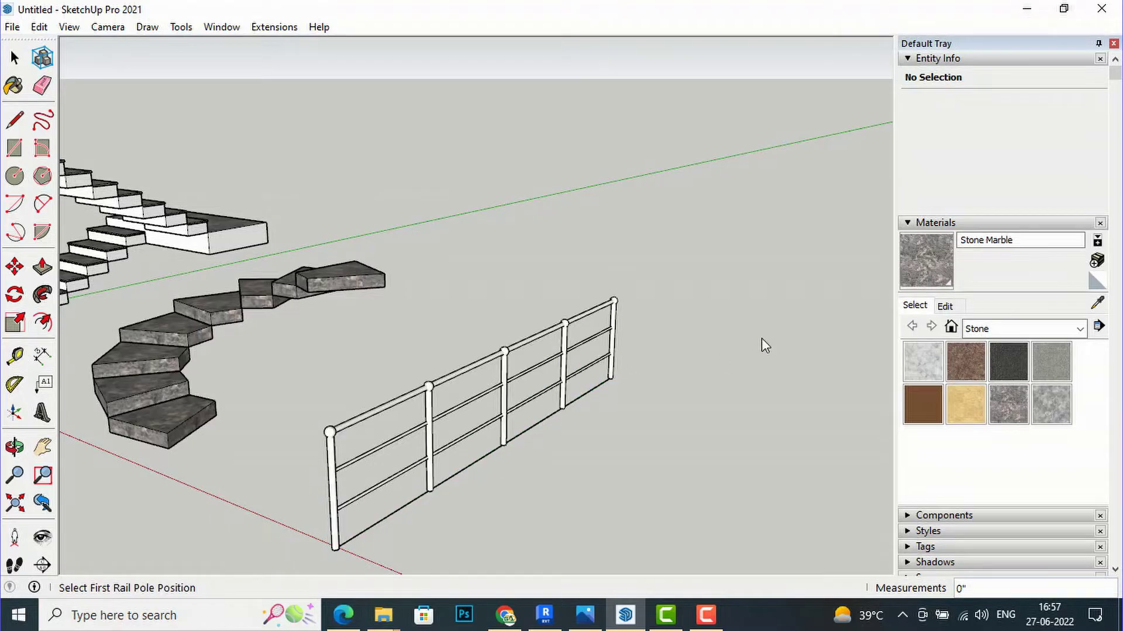
# Step: Draw a second straight line about 13' 11" long on the open ground beside the first railing, starting on the red axis
pyautogui.scroll(-2, 417, 294)
pyautogui.scroll(-1, 416, 297)
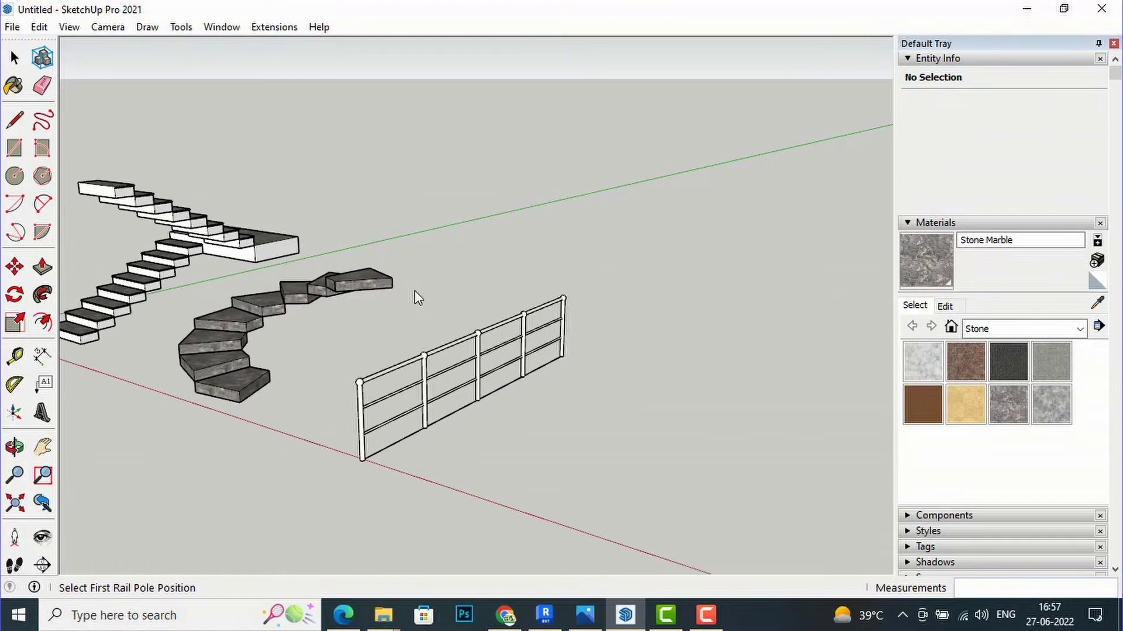
pyautogui.click(14, 120)
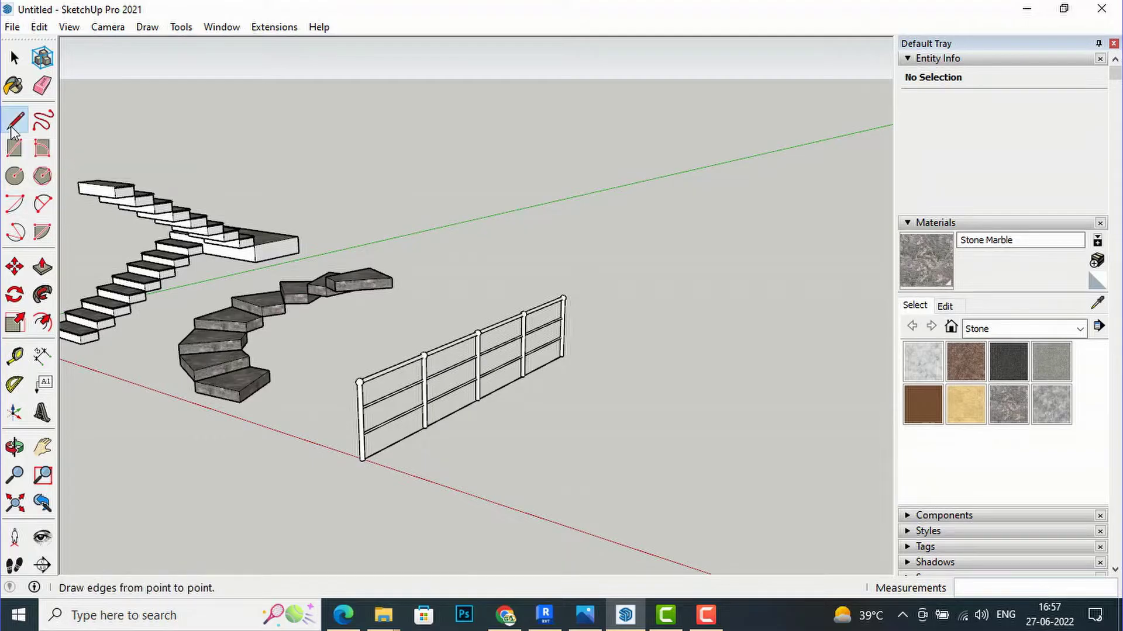
pyautogui.click(454, 491)
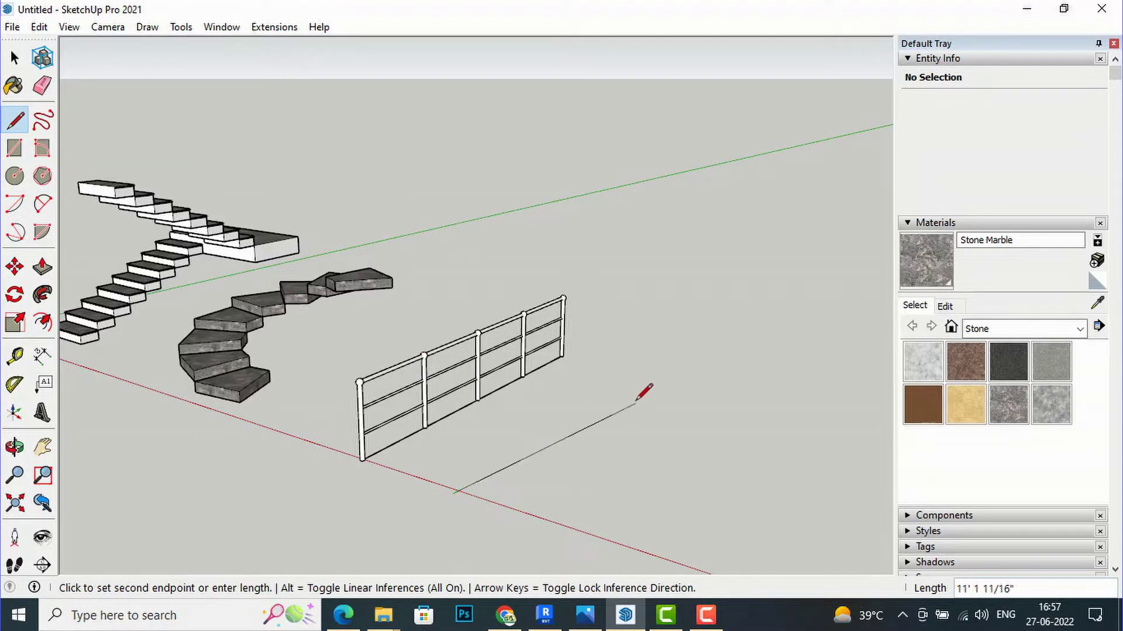
pyautogui.click(632, 377)
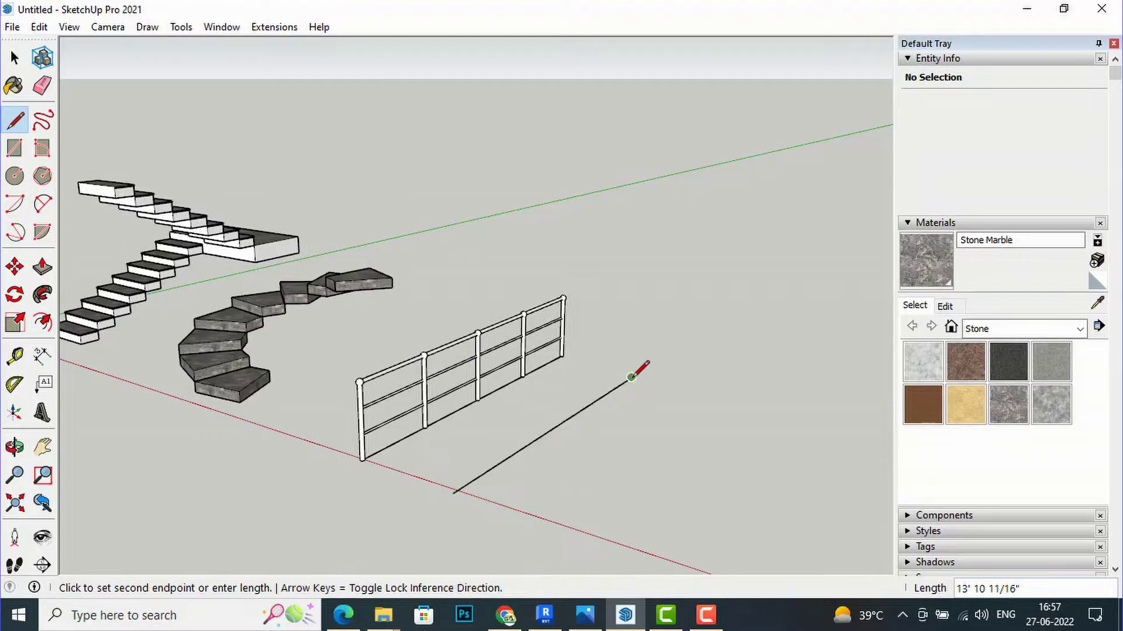
pyautogui.press('Escape')
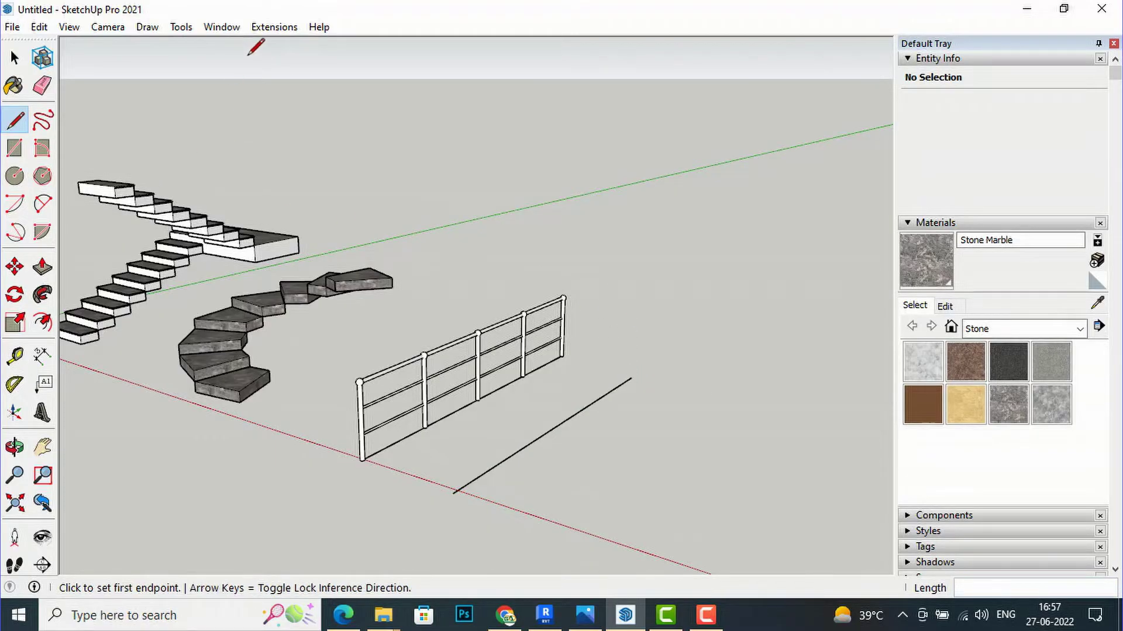
# Step: Start a MajRail railing of rail type B, keeping the 2' 6" rail height and zero offsets
pyautogui.click(273, 31)
pyautogui.click(286, 105)
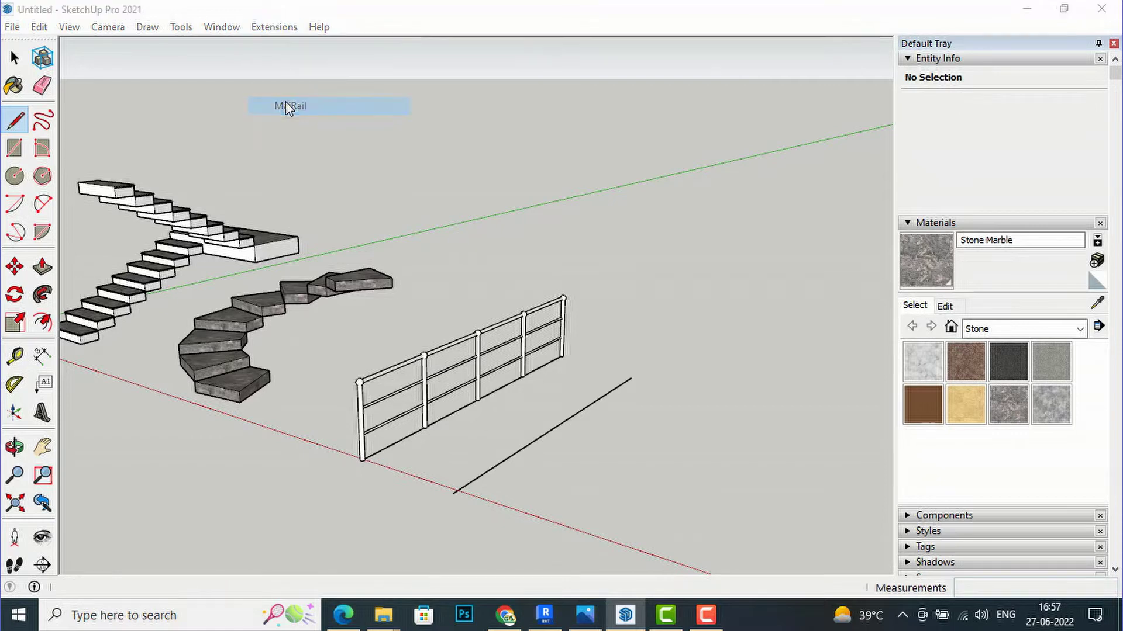
pyautogui.click(597, 291)
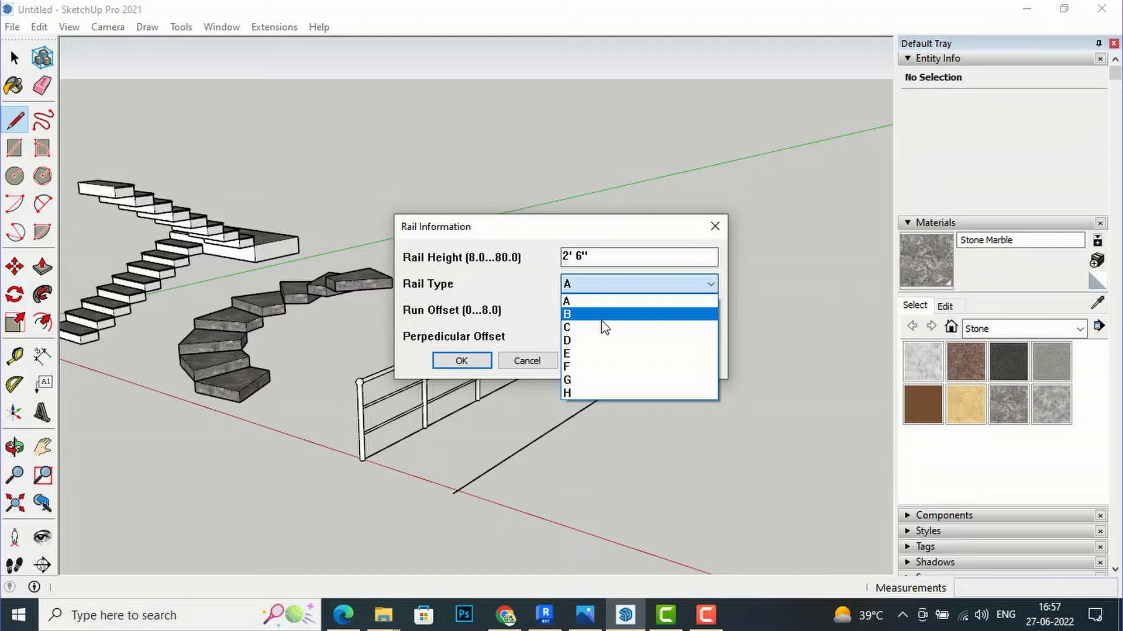
pyautogui.click(605, 315)
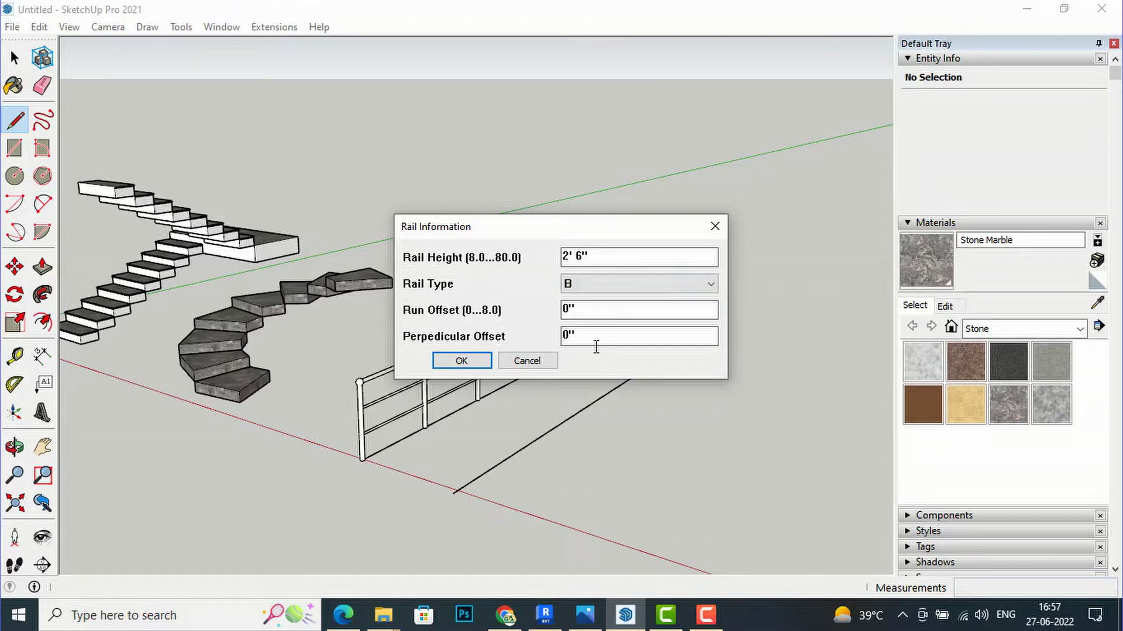
pyautogui.click(461, 360)
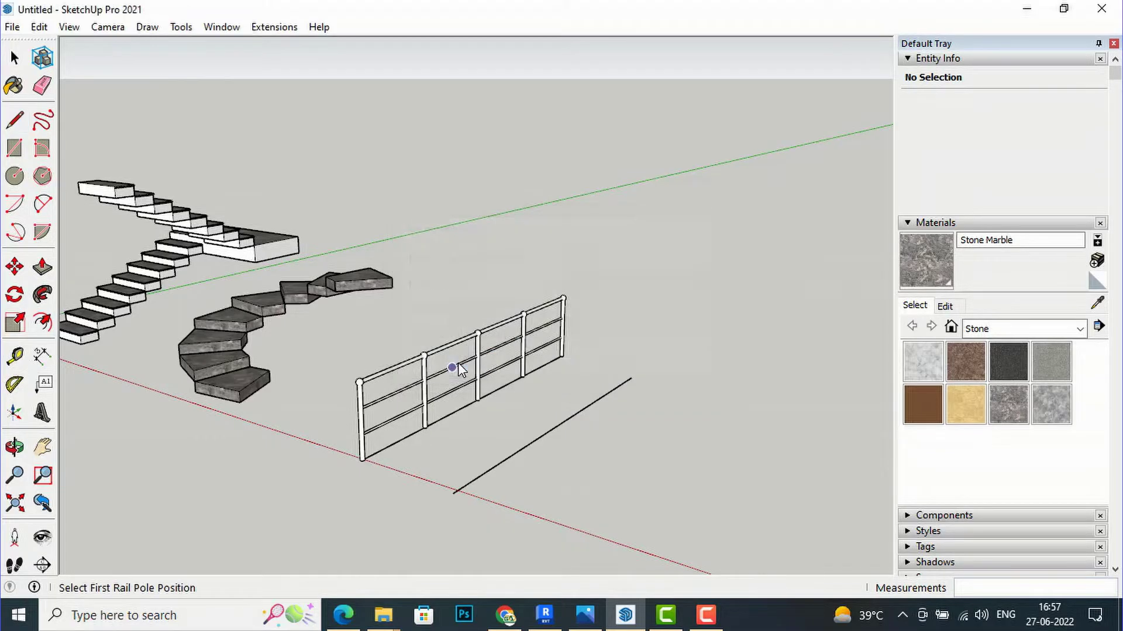
# Step: Build the type B railing along the second line from its red-axis end to its far end, divided with 4e
pyautogui.click(455, 495)
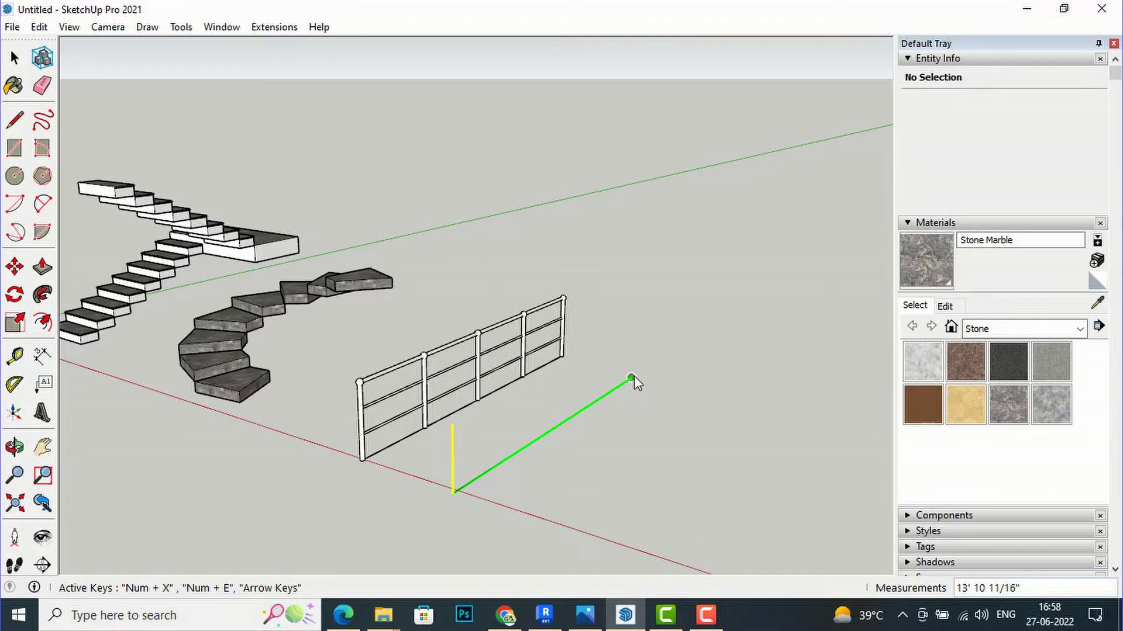
pyautogui.write('4')
pyautogui.press('Return')
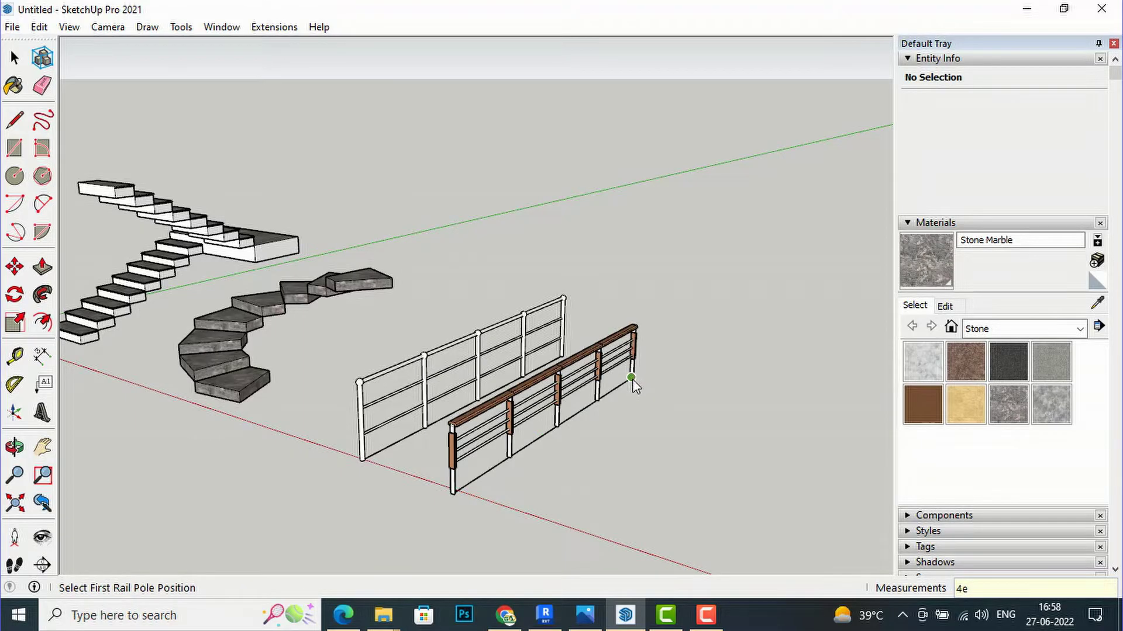
# Step: Draw a third straight line on the open ground beyond the wooden-topped railing, starting on the red axis
pyautogui.scroll(2, 633, 379)
pyautogui.scroll(-2, 505, 308)
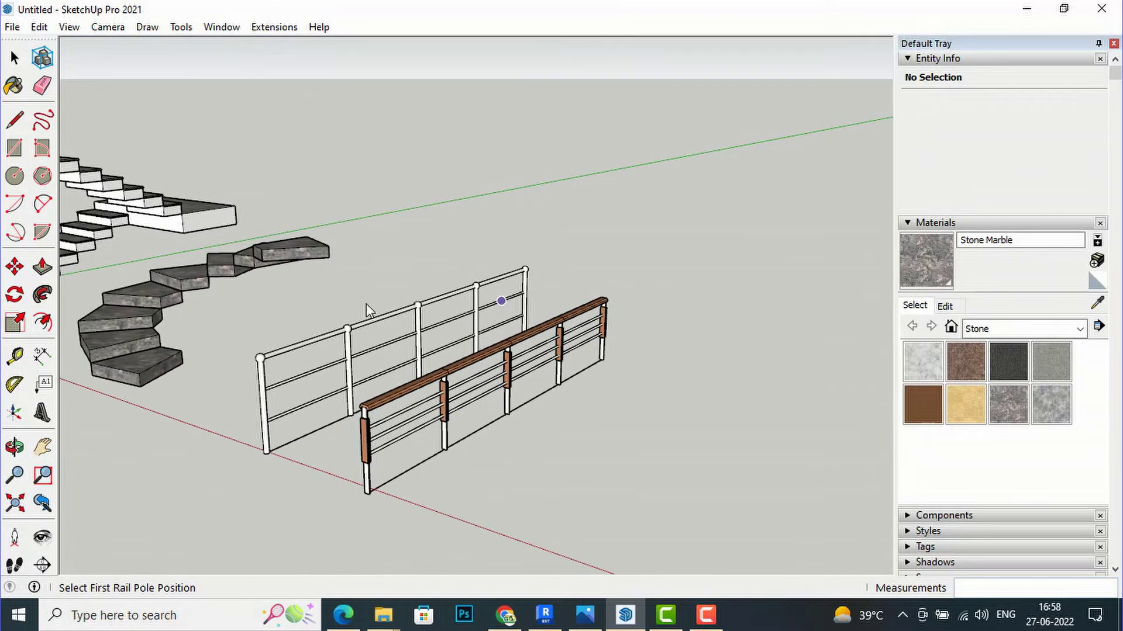
pyautogui.scroll(-2, 259, 326)
pyautogui.click(14, 123)
pyautogui.click(14, 124)
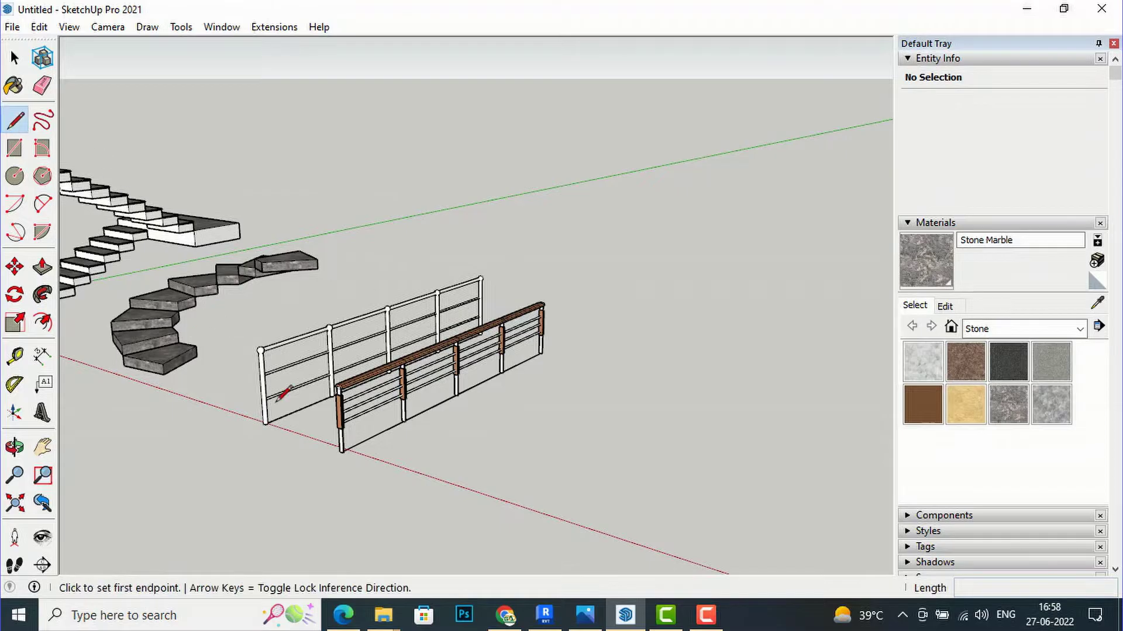
pyautogui.click(462, 489)
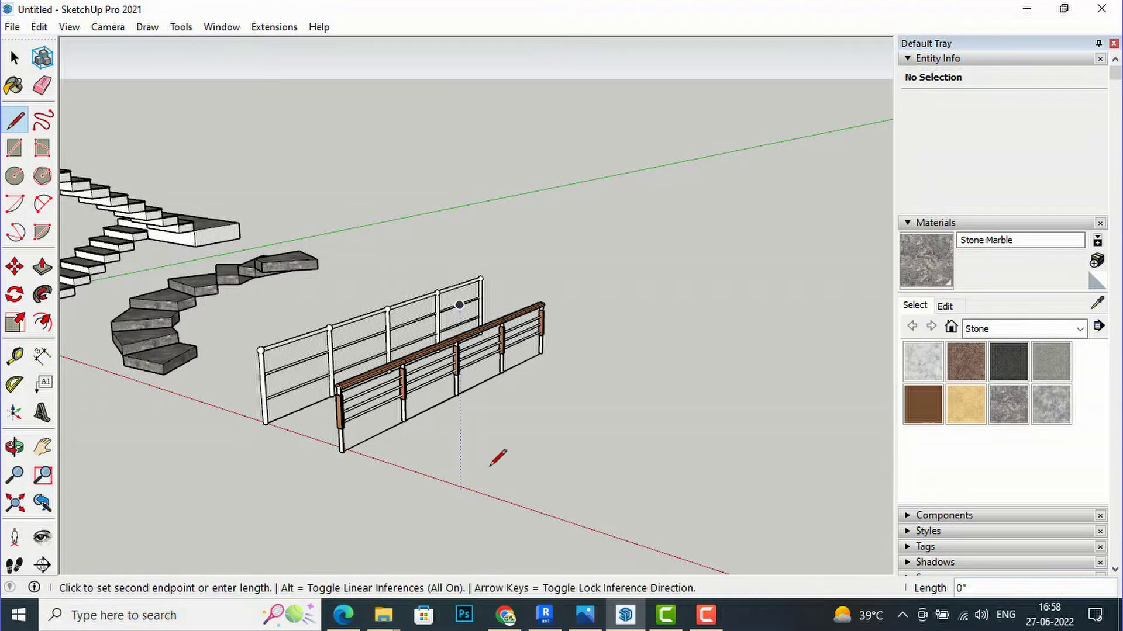
pyautogui.click(616, 389)
pyautogui.press('Escape')
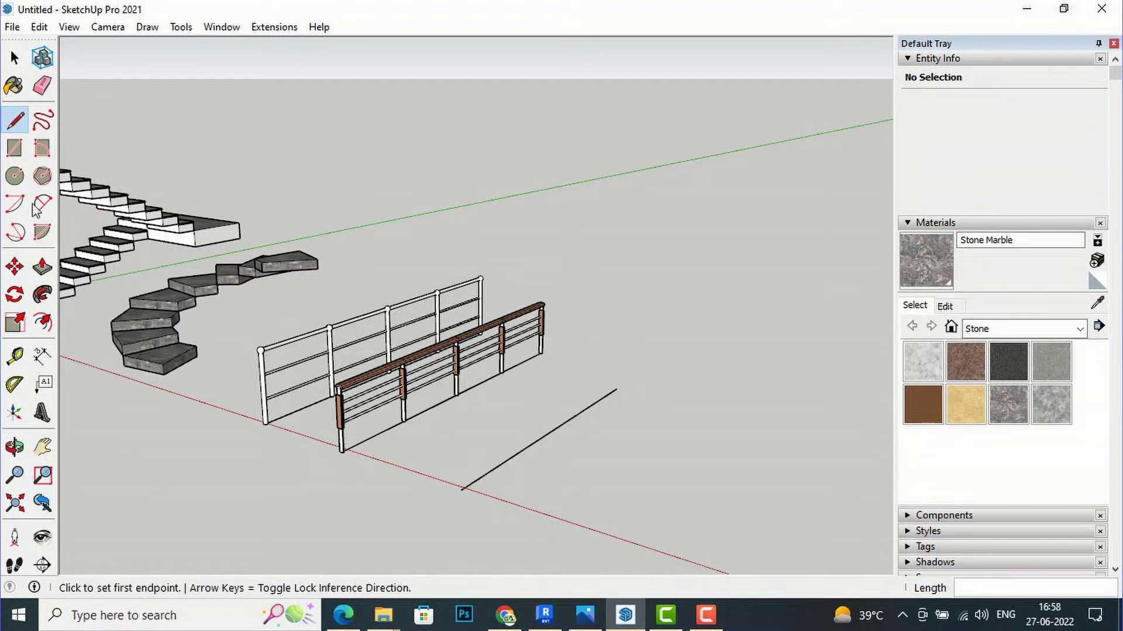
# Step: Start a MajRail railing of rail type C, keeping the 2' 6" rail height and zero offsets
pyautogui.click(271, 32)
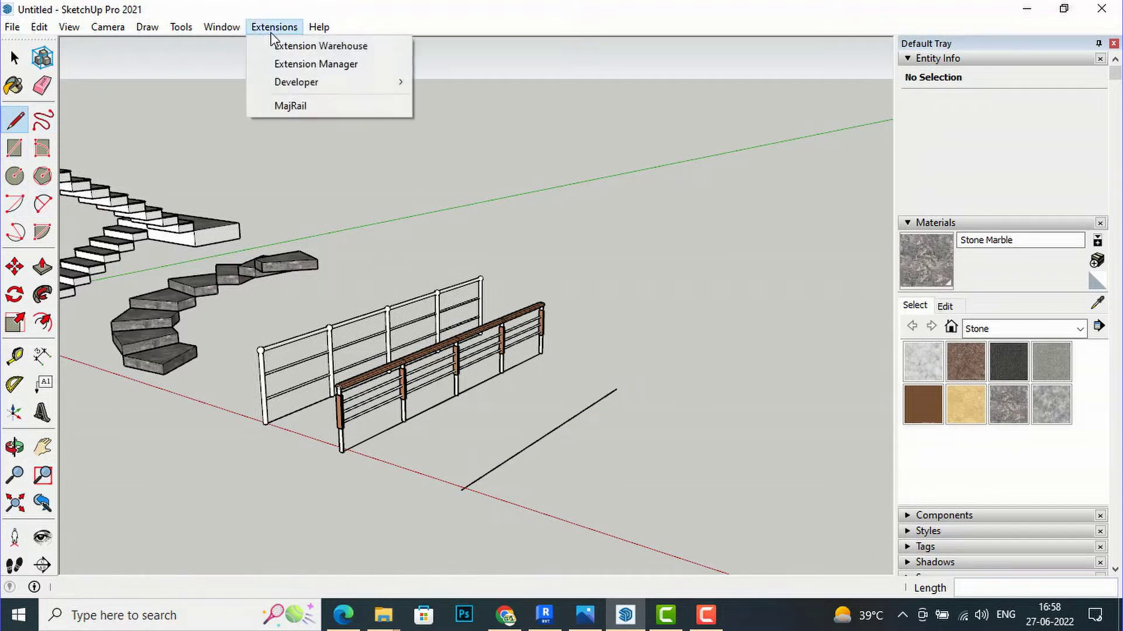
pyautogui.click(279, 109)
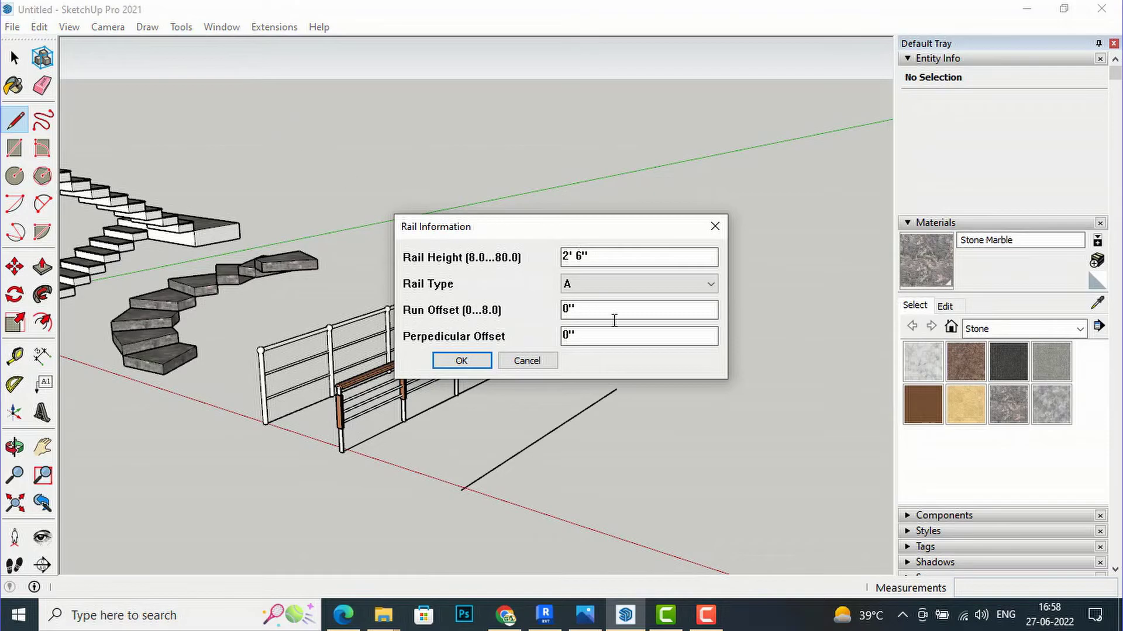
pyautogui.click(616, 286)
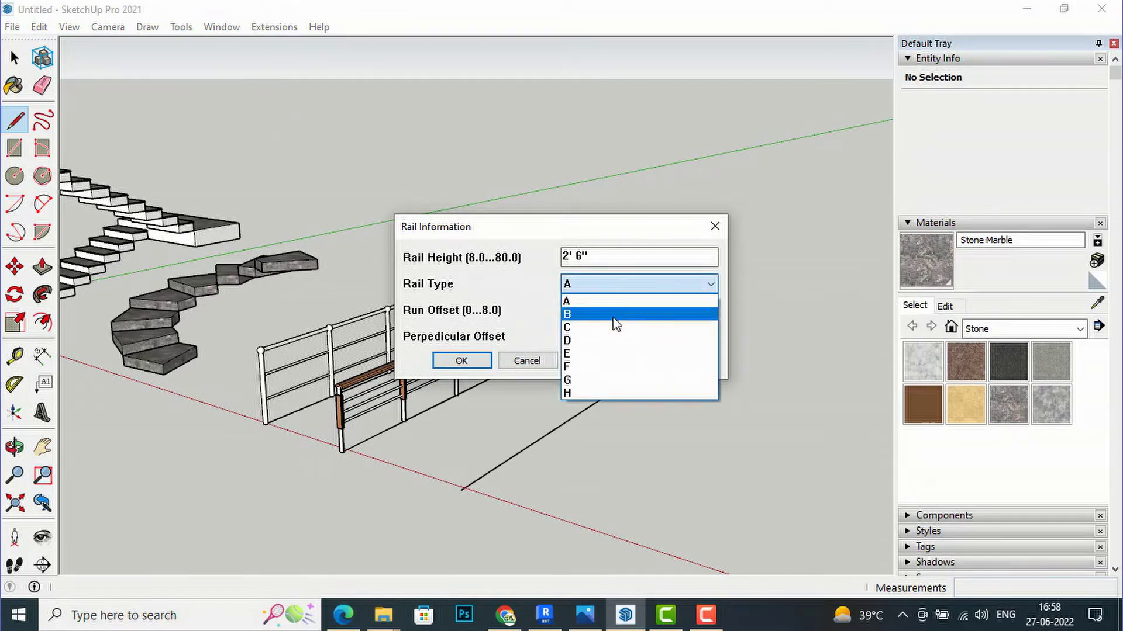
pyautogui.click(612, 331)
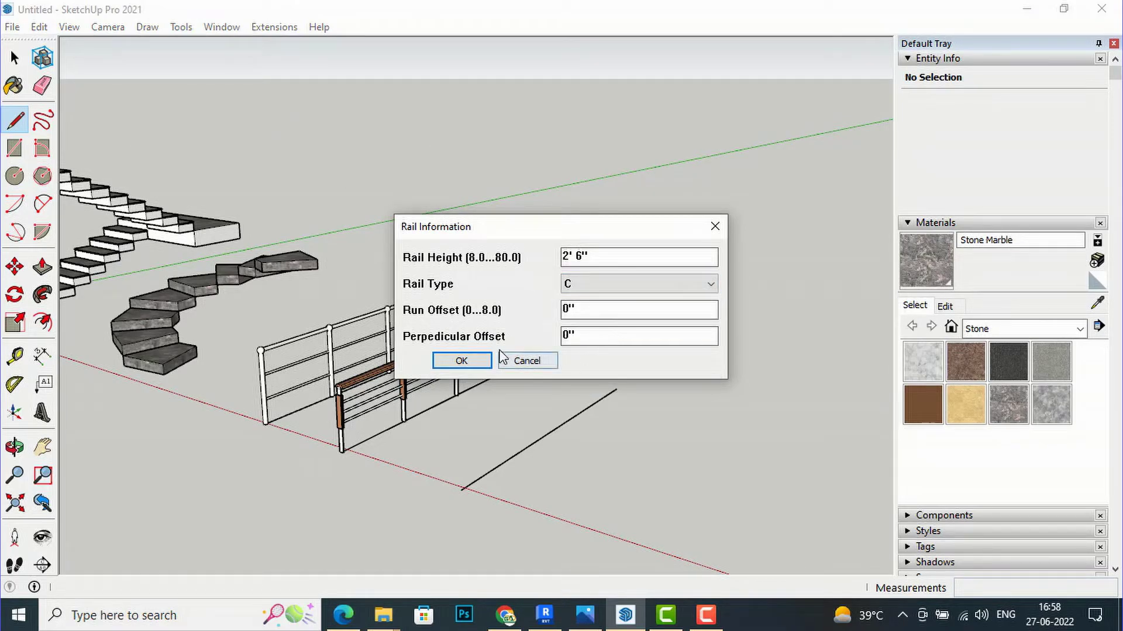
pyautogui.click(462, 362)
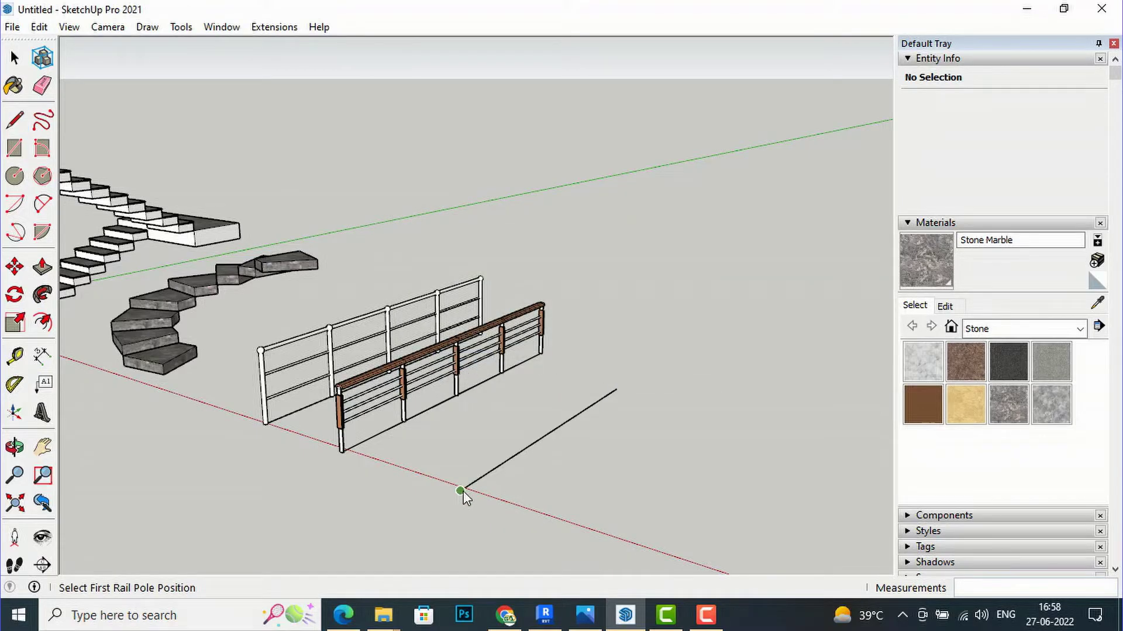
# Step: Build the type C railing along the third line from its red-axis end to its far end as one undivided span
pyautogui.click(462, 492)
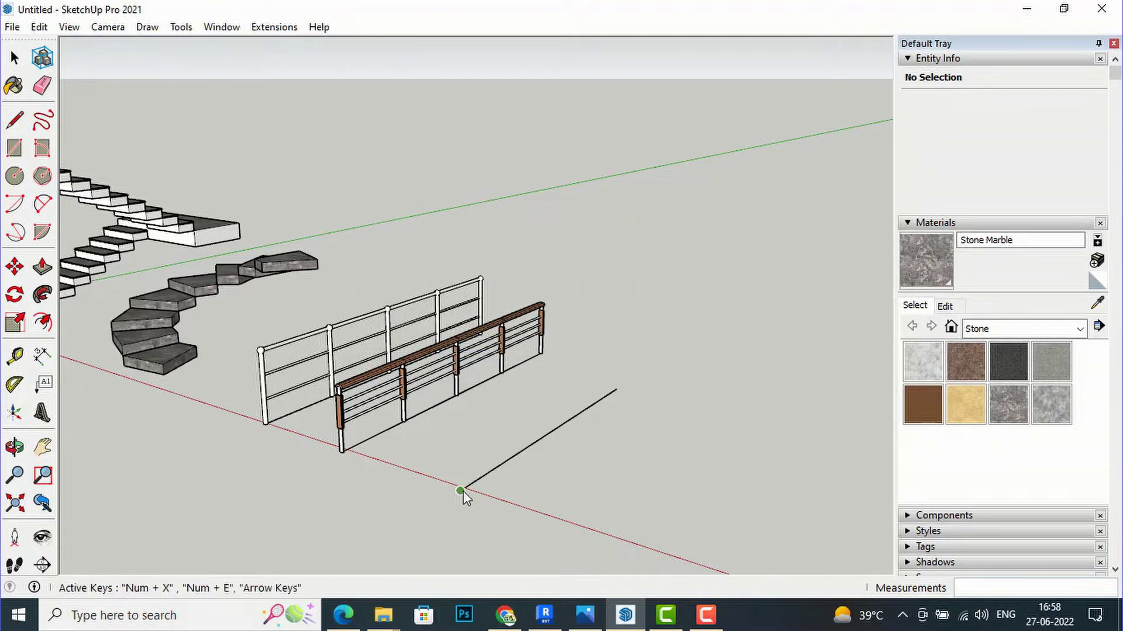
pyautogui.click(616, 389)
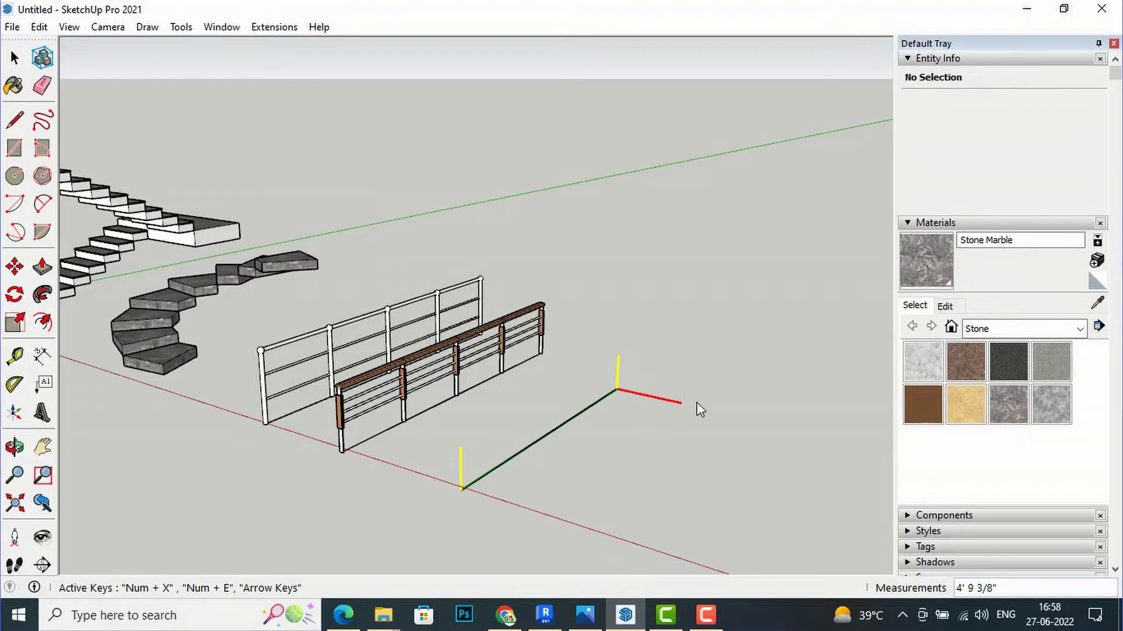
pyautogui.click(618, 394)
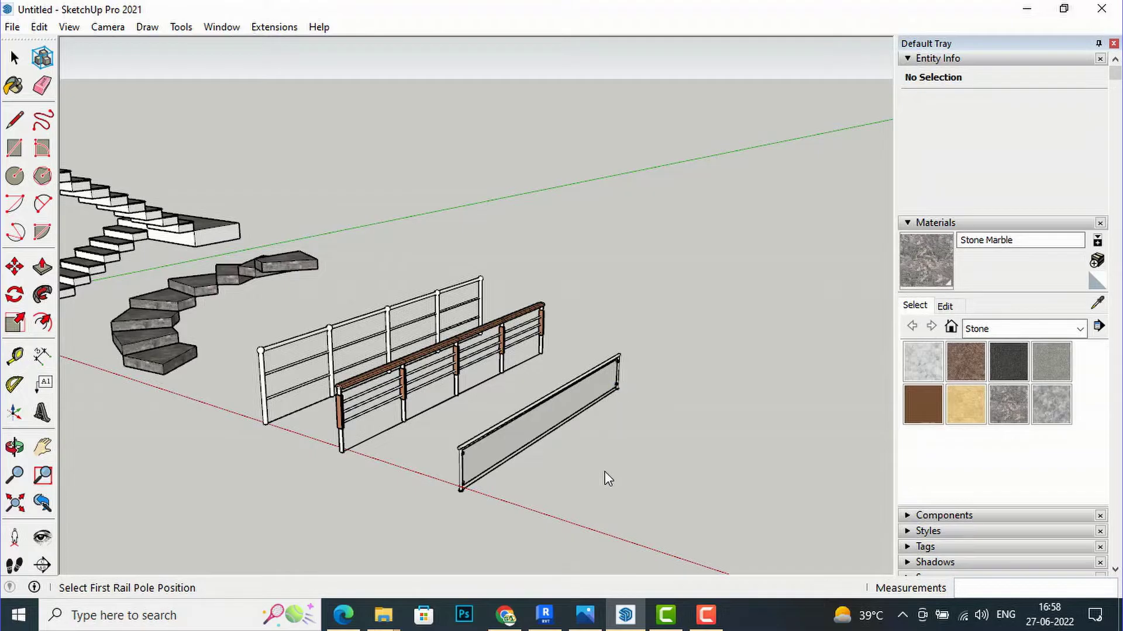
# Step: Draw a fourth straight line on the open ground beyond the panel railing, starting close to the red axis
pyautogui.scroll(3, 605, 476)
pyautogui.scroll(-5, 608, 478)
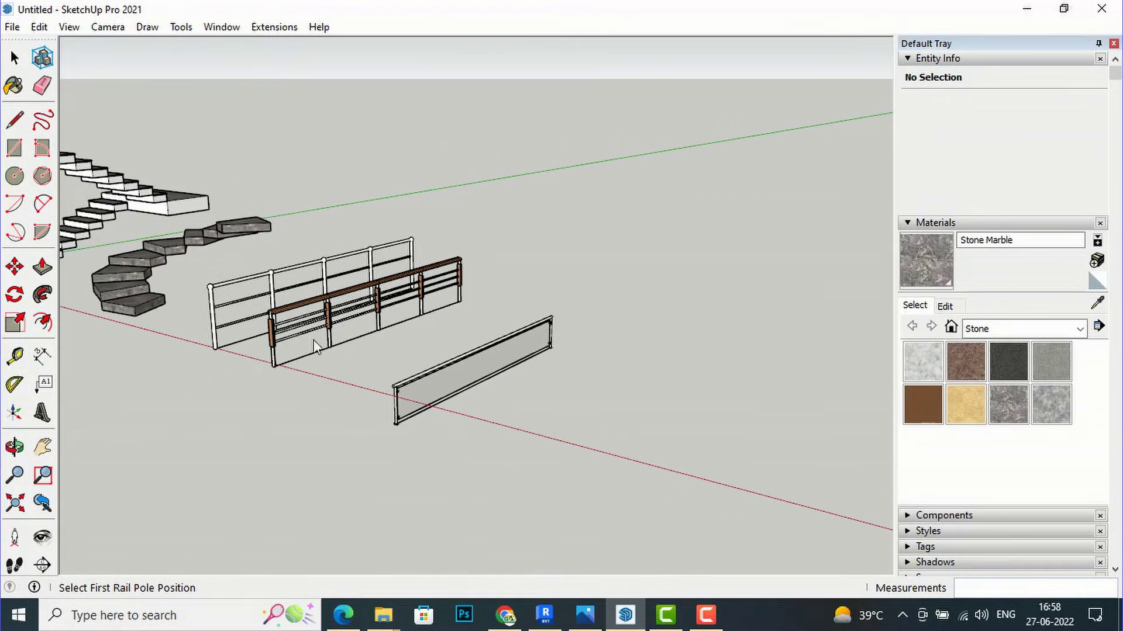
pyautogui.click(15, 120)
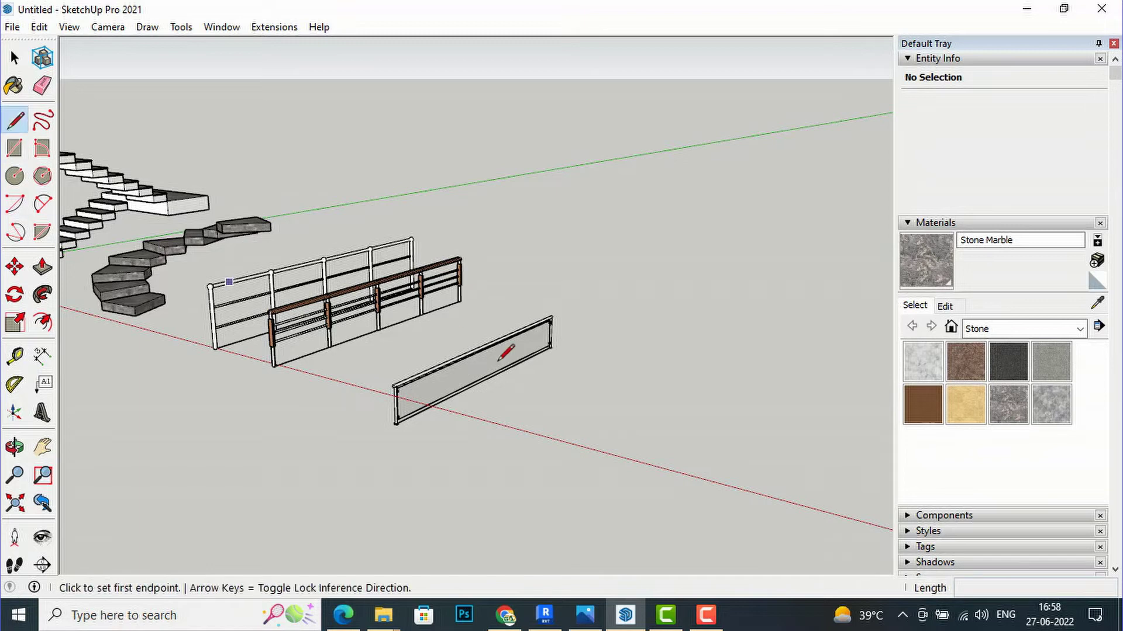
pyautogui.click(521, 431)
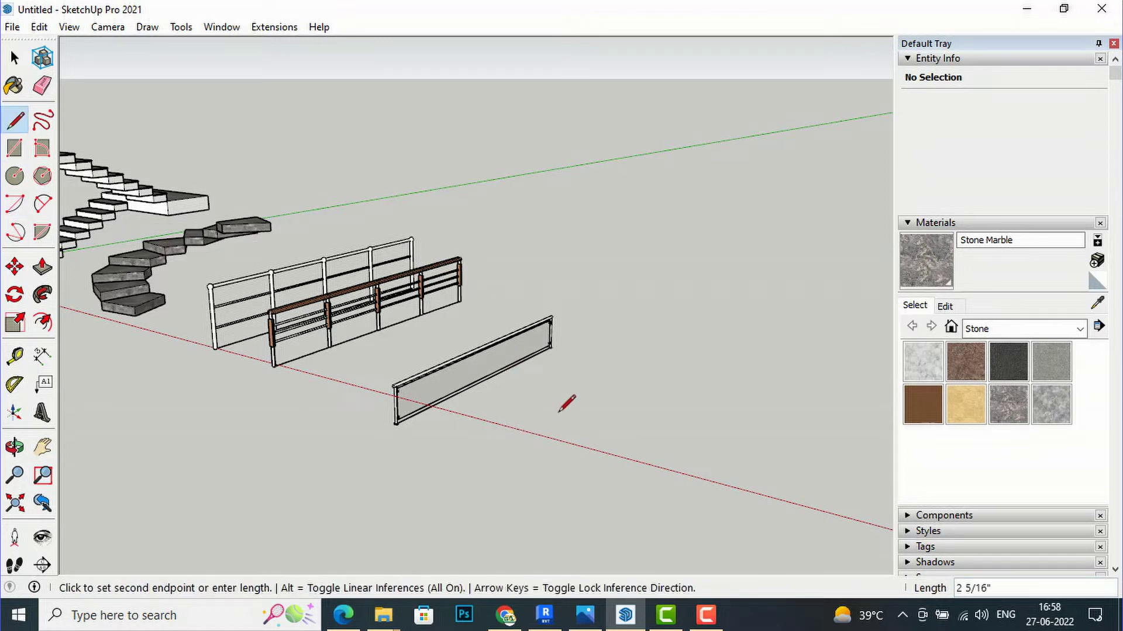
pyautogui.click(659, 370)
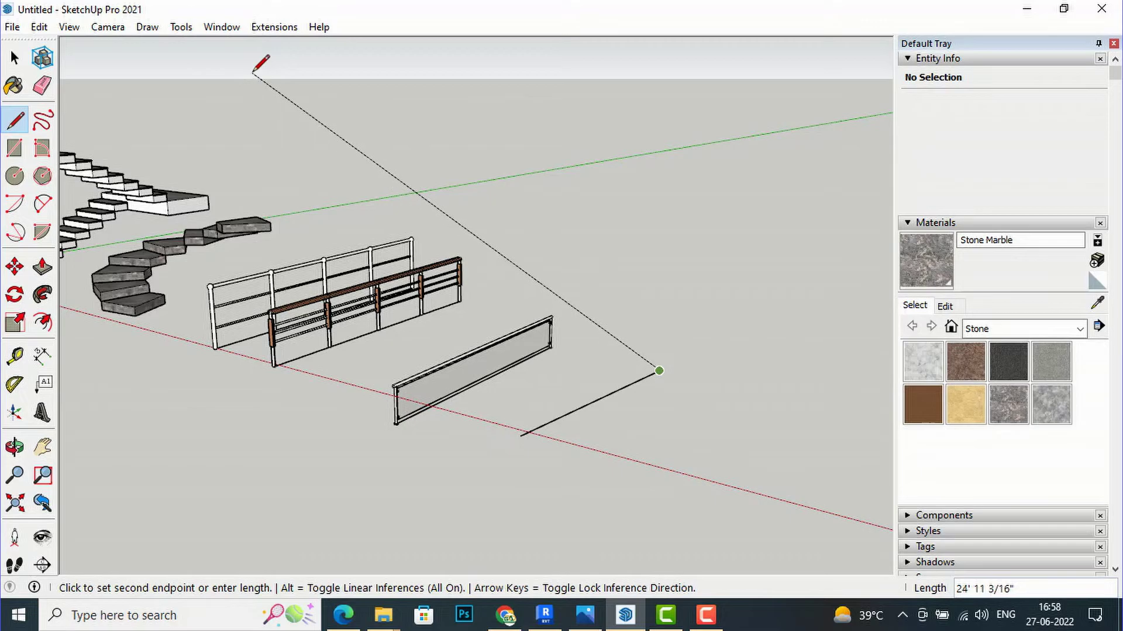
pyautogui.press('Escape')
# Step: Try to start a MajRail railing of rail type D with a 2' 6" rail height and zero offsets
pyautogui.click(275, 27)
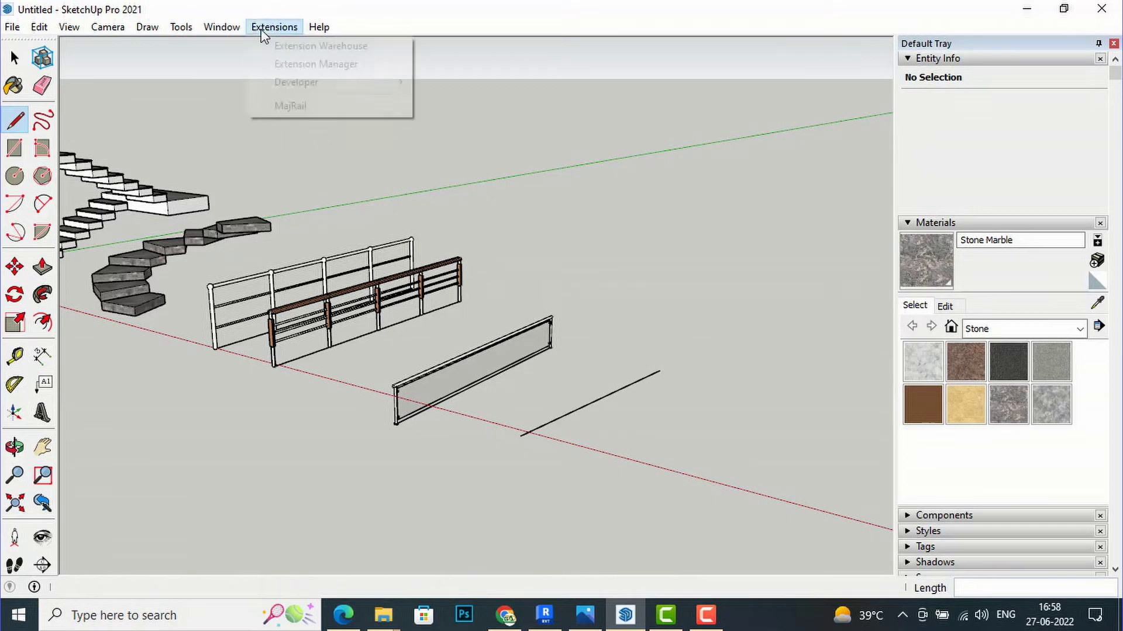
pyautogui.click(285, 104)
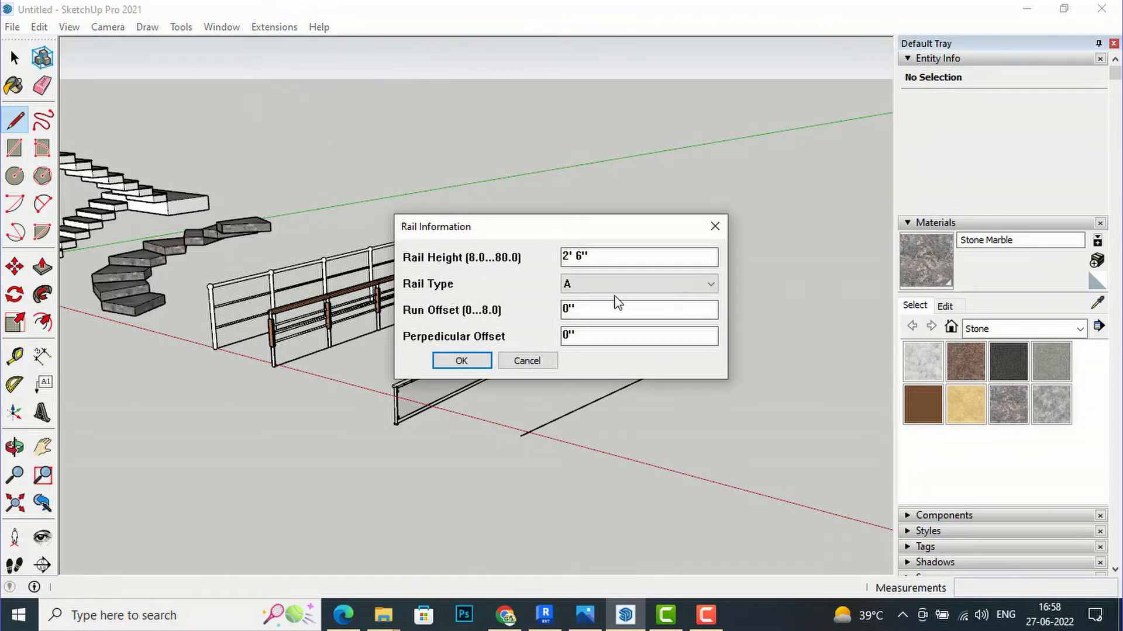
pyautogui.click(628, 285)
pyautogui.click(618, 337)
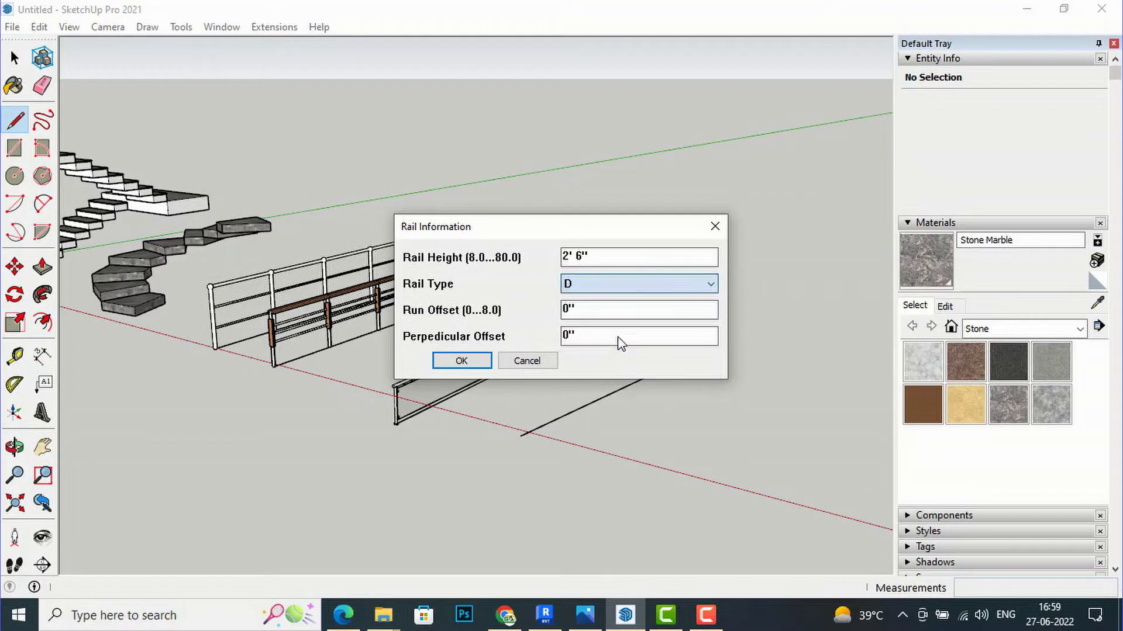
pyautogui.click(461, 361)
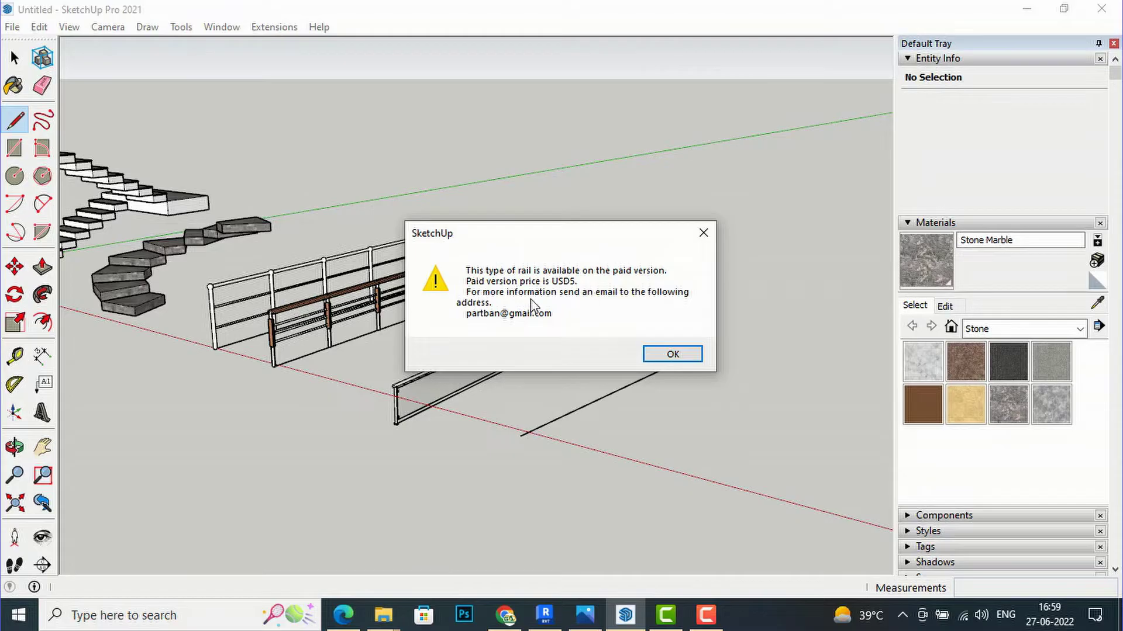
pyautogui.click(703, 233)
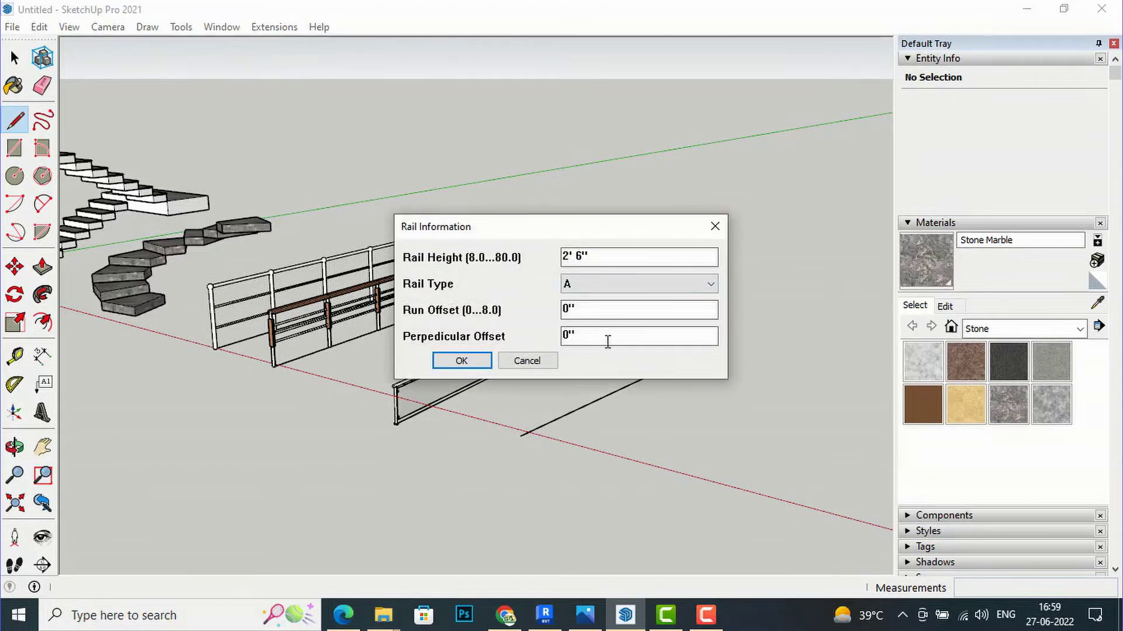
pyautogui.click(716, 227)
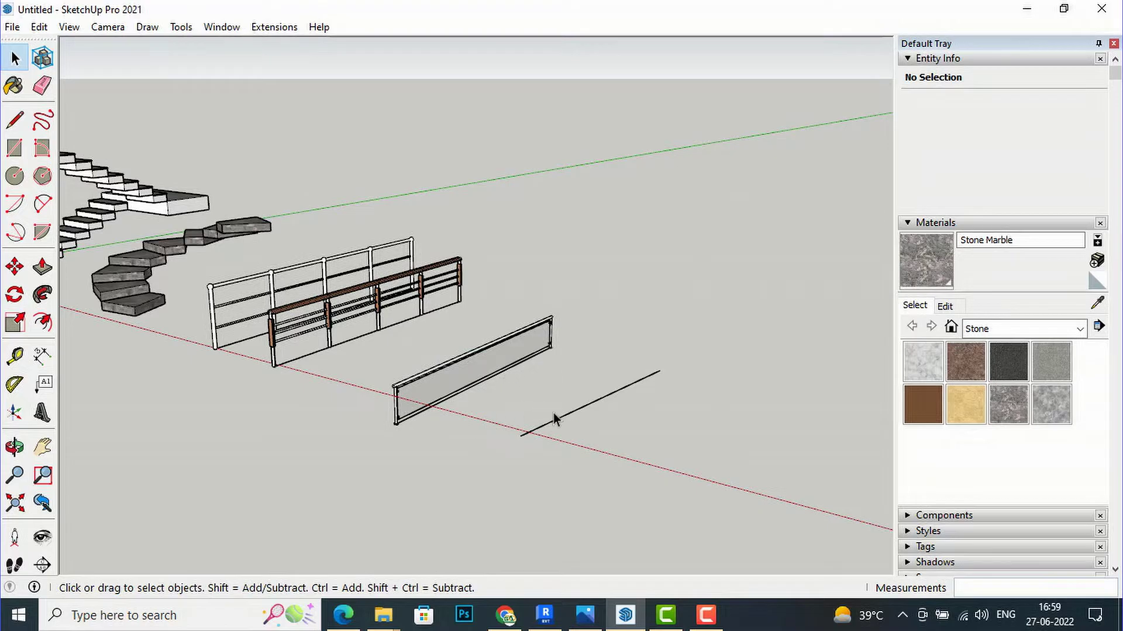
# Step: Delete the unused fourth line beyond the panel railing
pyautogui.click(575, 409)
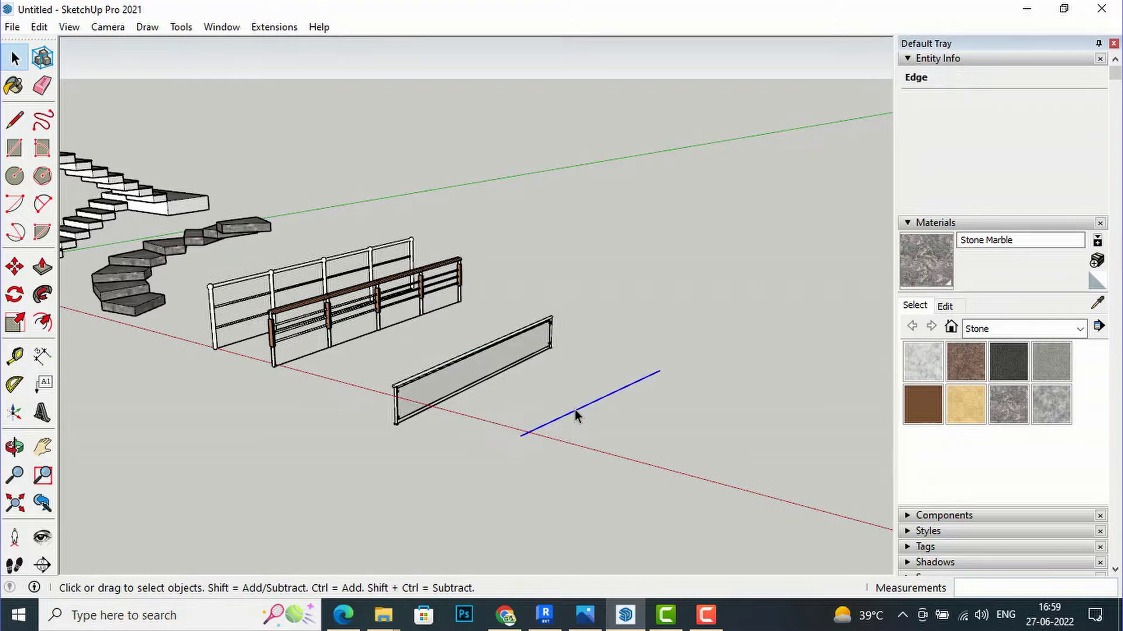
pyautogui.press('Delete')
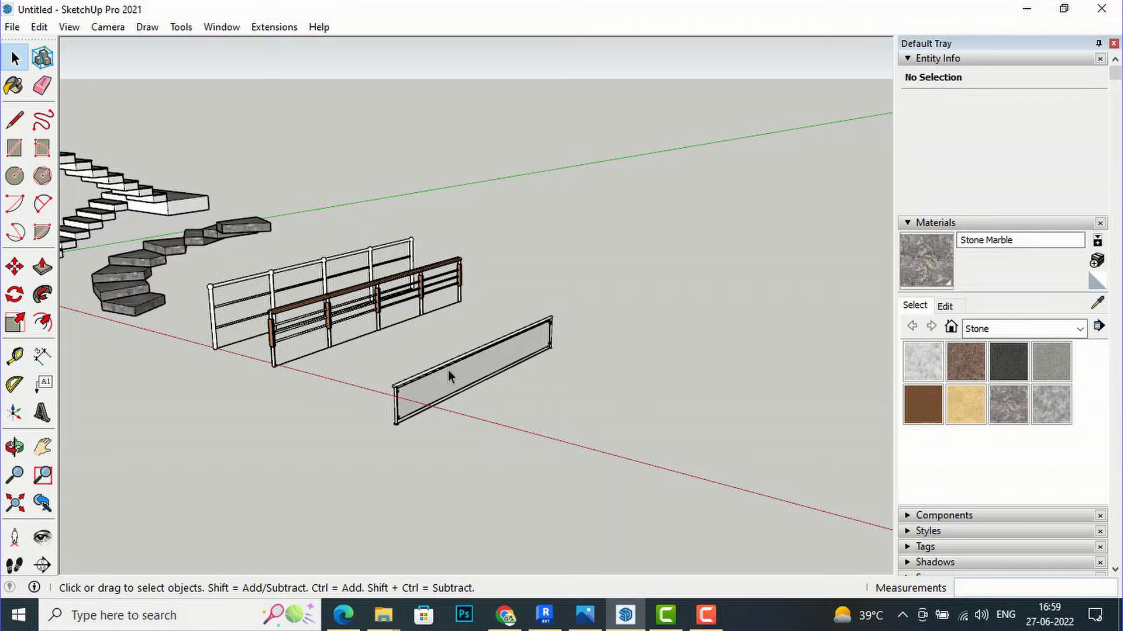
# Step: Draw a three-segment zigzag line on the ground beyond the panel railing, starting on the red axis, its last segment about 9' 11" long
pyautogui.scroll(2, 448, 370)
pyautogui.scroll(-1, 391, 289)
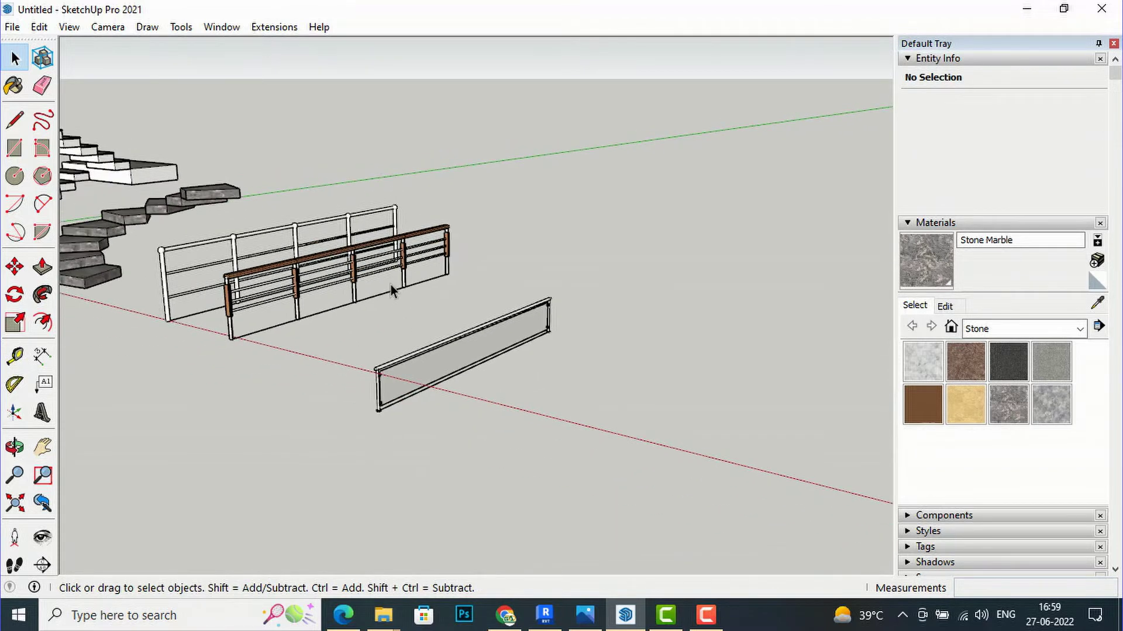
pyautogui.scroll(-1, 566, 418)
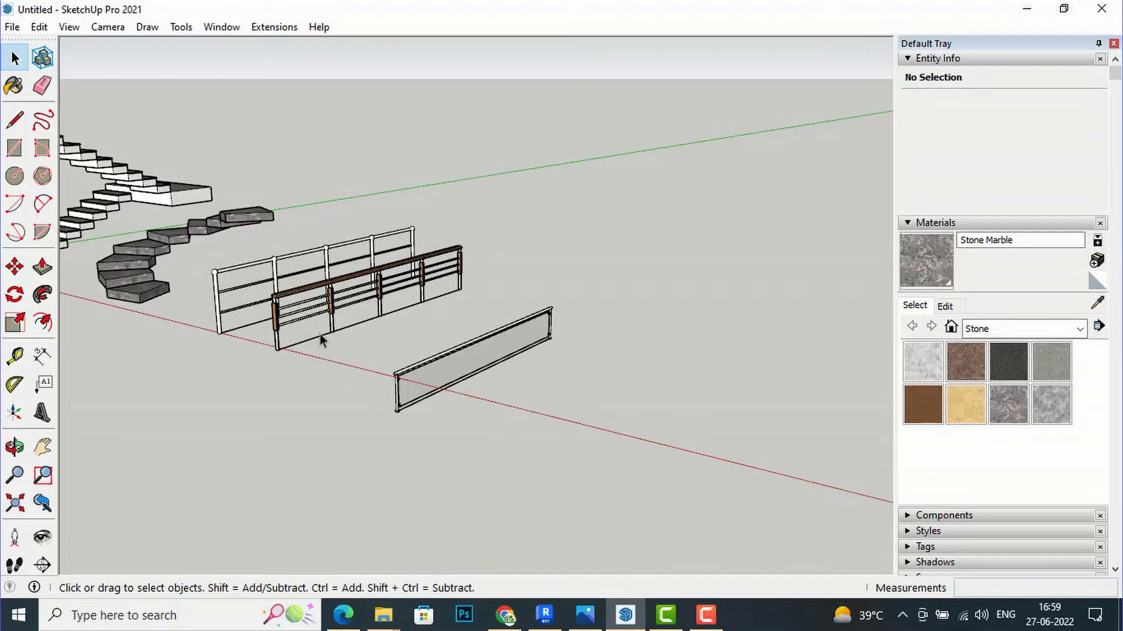
pyautogui.scroll(-1, 542, 456)
pyautogui.scroll(-1, 639, 433)
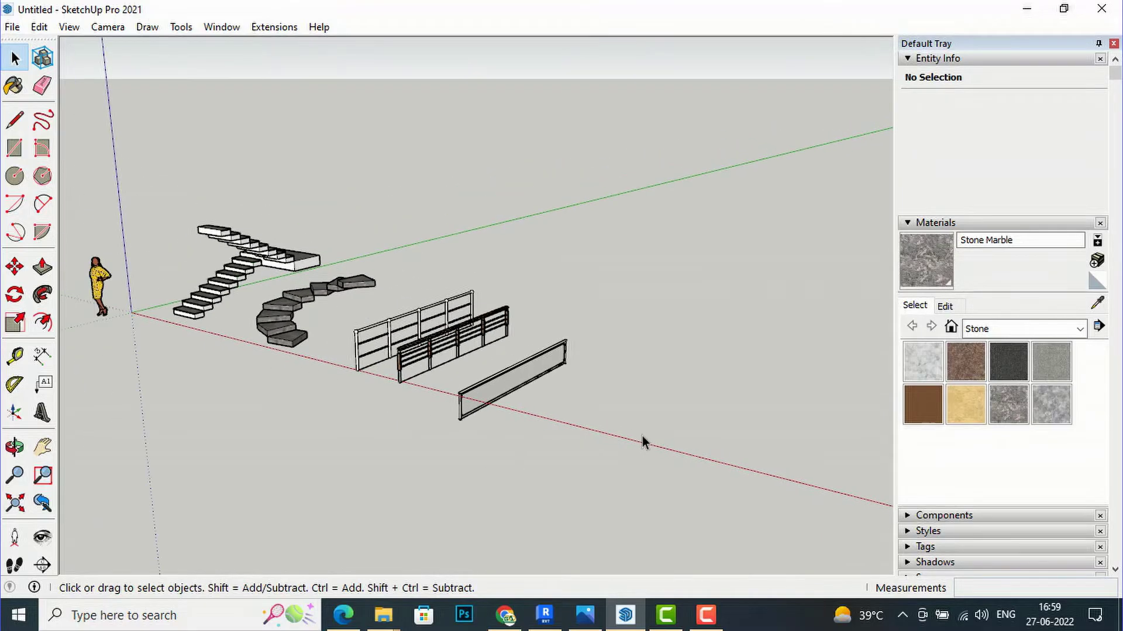
pyautogui.scroll(2, 646, 437)
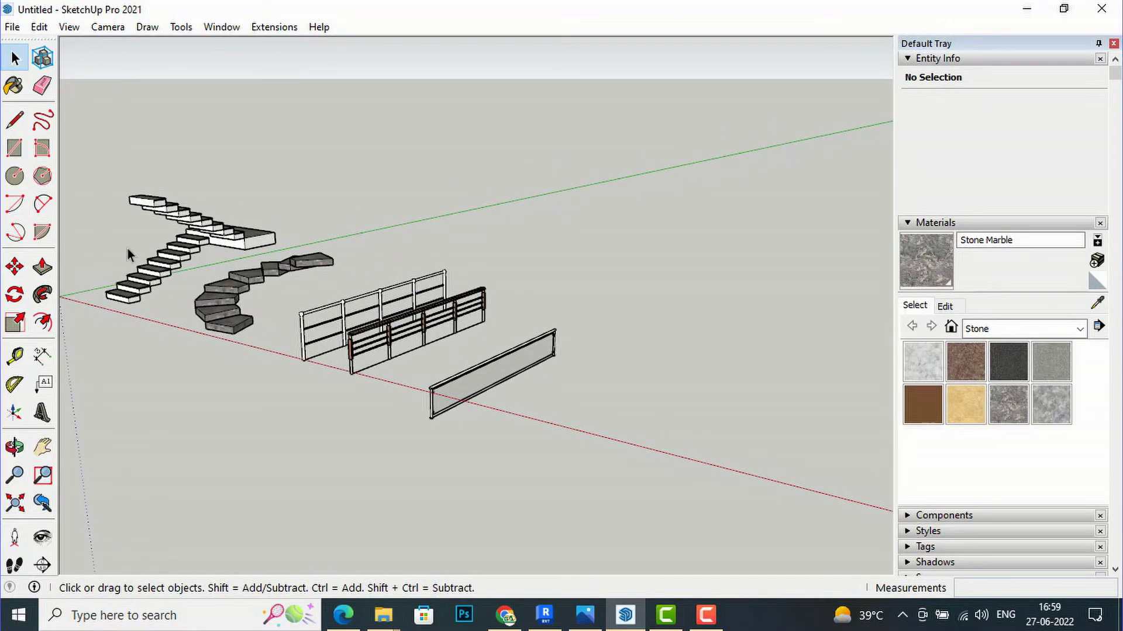
pyautogui.click(15, 121)
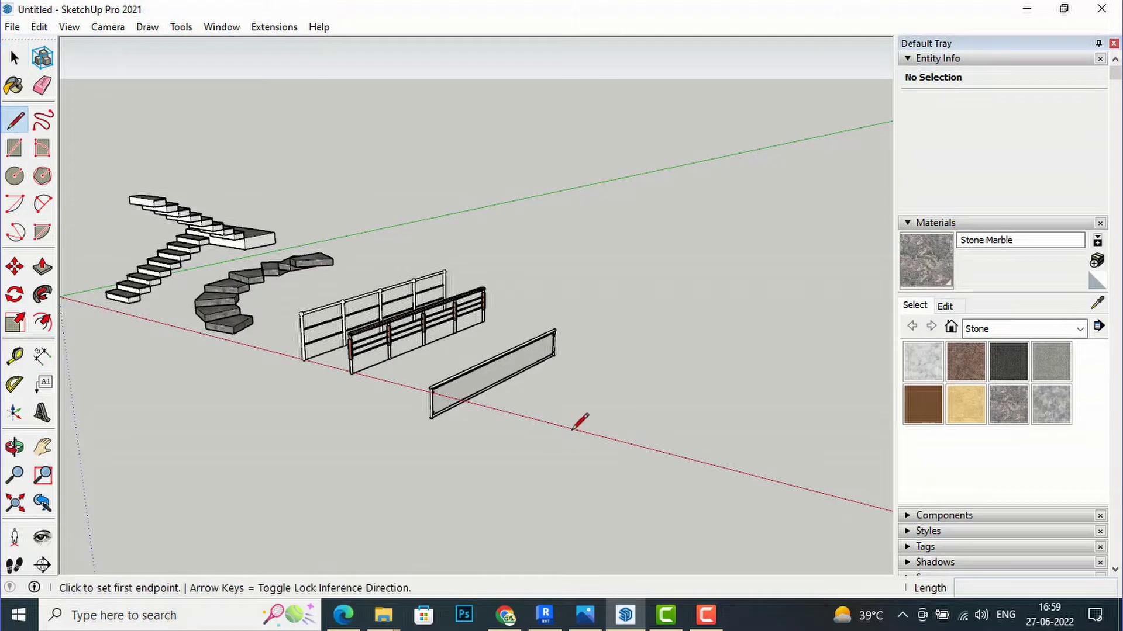
pyautogui.click(576, 429)
pyautogui.click(648, 381)
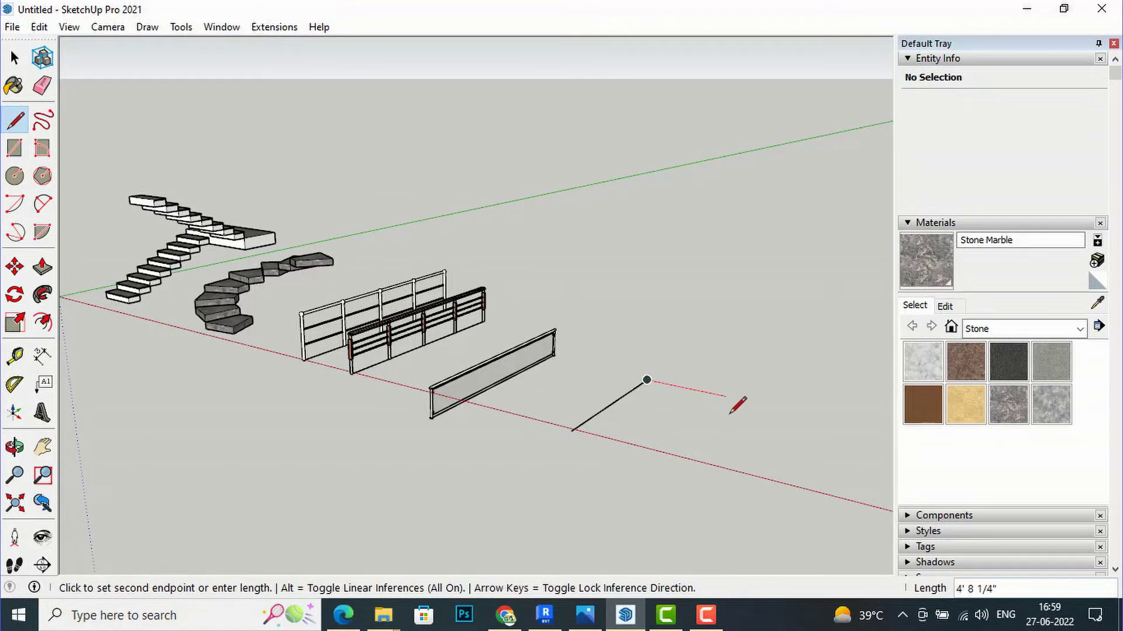
pyautogui.click(732, 397)
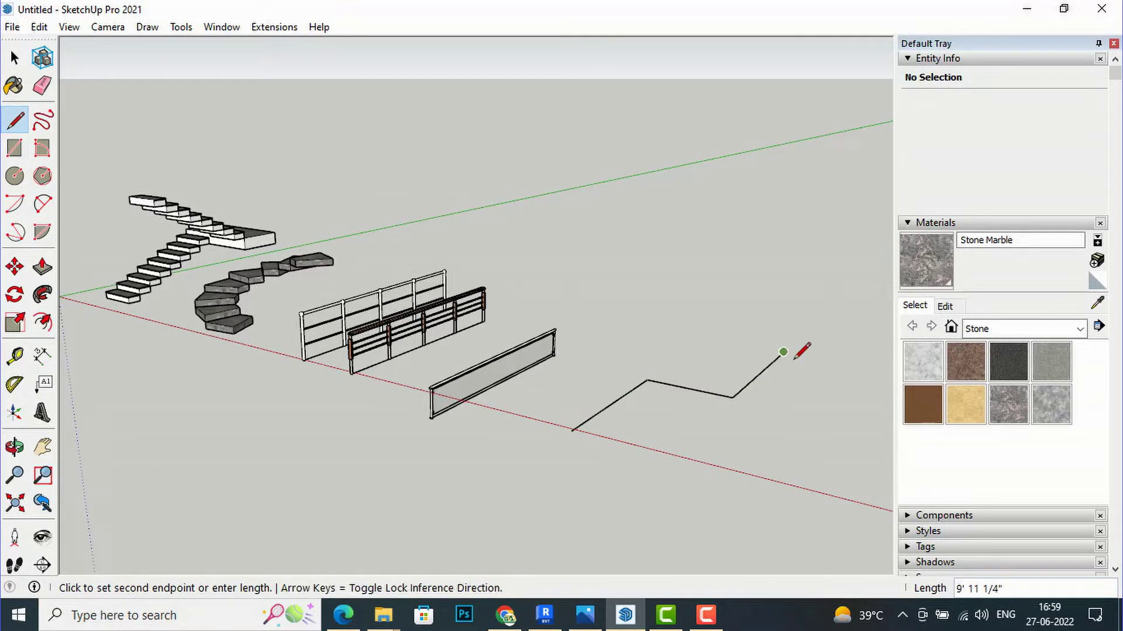
pyautogui.click(783, 352)
pyautogui.press('Escape')
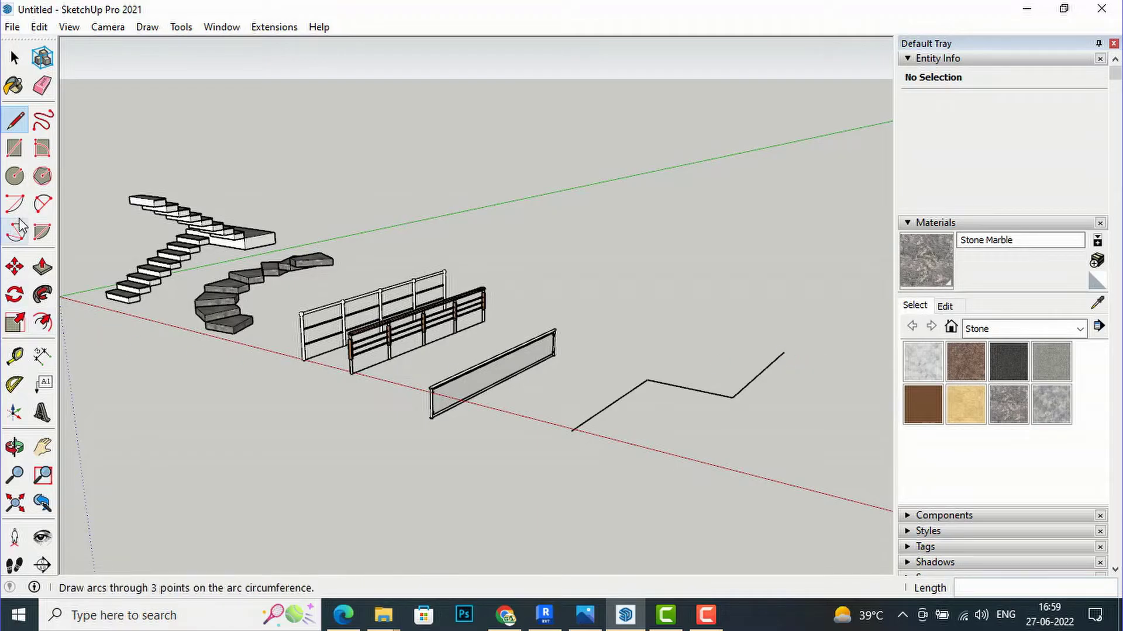
# Step: Start a MajRail railing of rail type C with a 2' 6" rail height and zero offsets
pyautogui.click(274, 28)
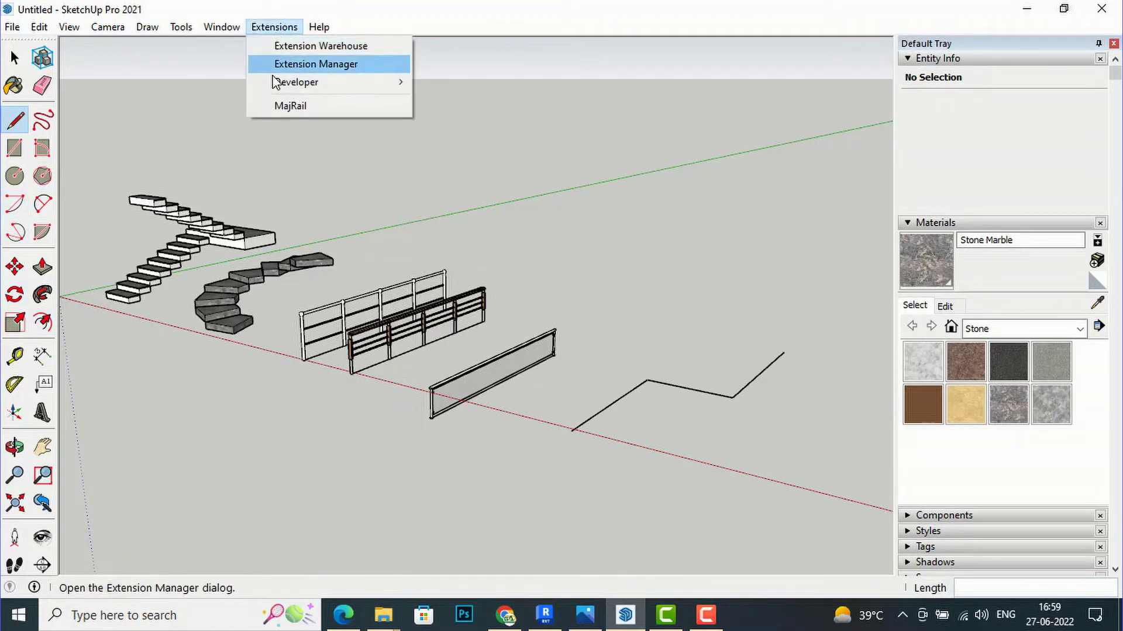
pyautogui.click(283, 106)
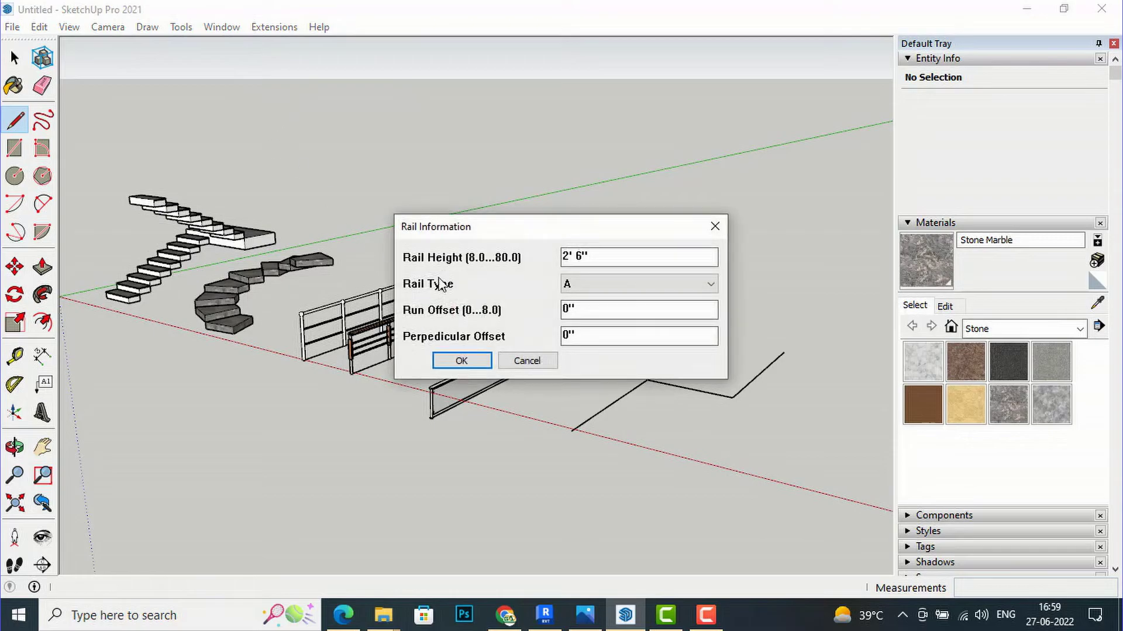
pyautogui.click(624, 287)
pyautogui.click(619, 326)
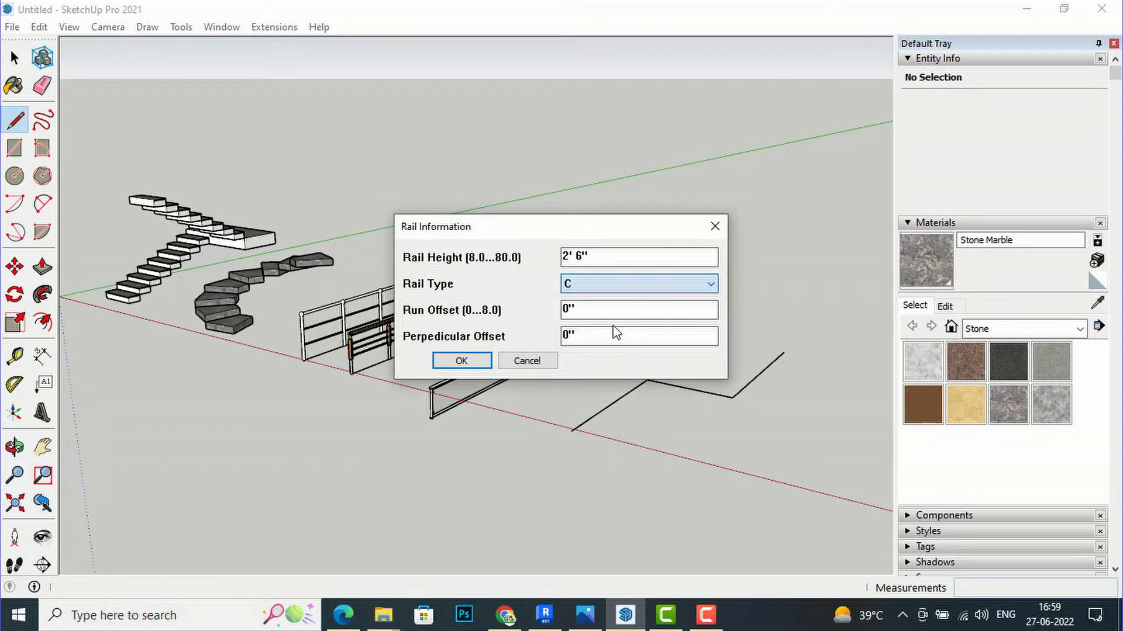
pyautogui.click(462, 361)
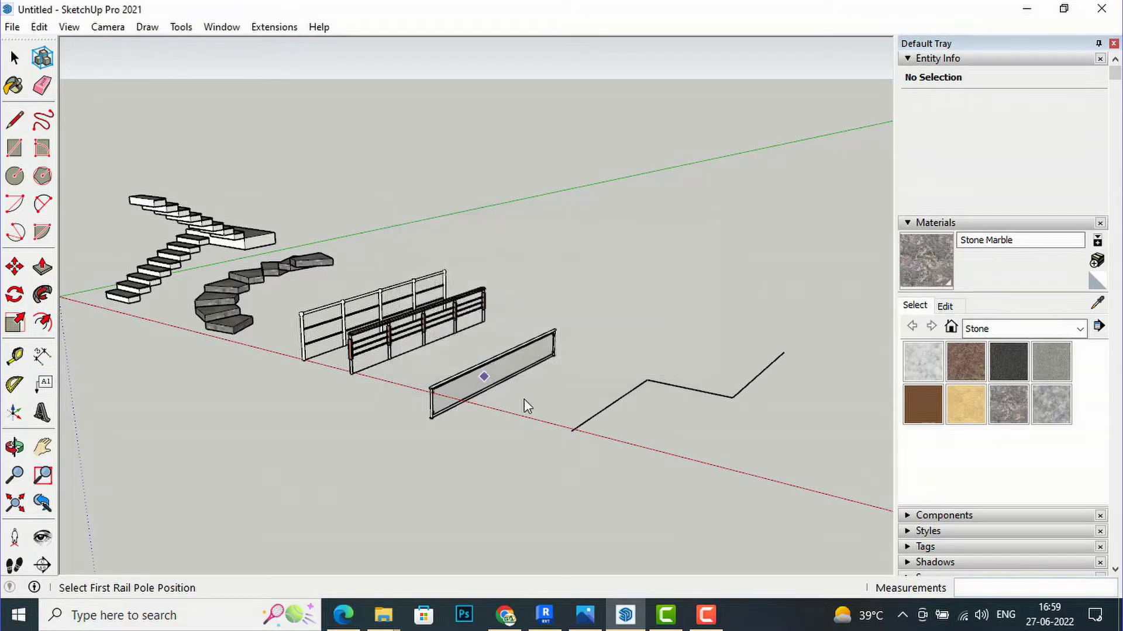
# Step: Build the type C railing along the zigzag line from its red-axis end through both corners to the far end
pyautogui.click(575, 435)
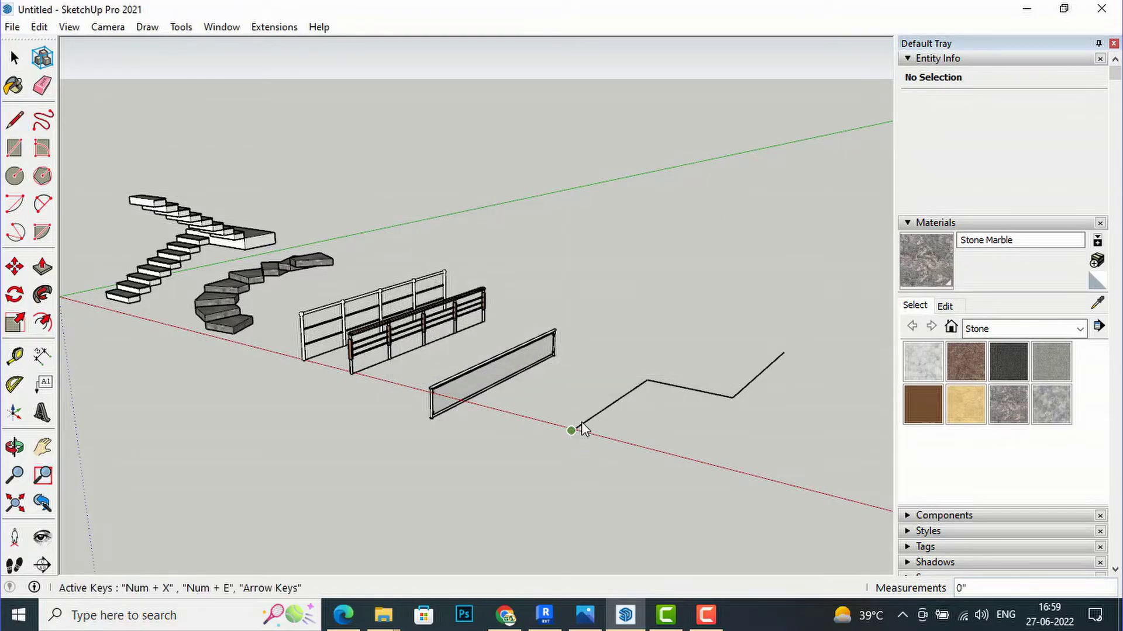
pyautogui.click(647, 379)
pyautogui.click(732, 400)
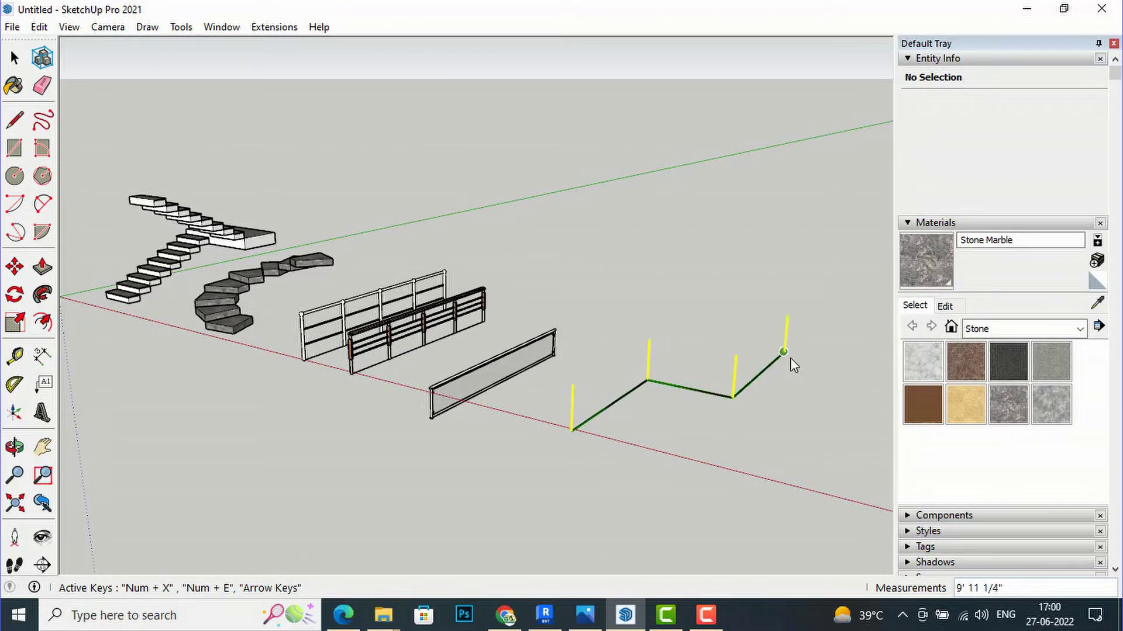
pyautogui.click(790, 358)
pyautogui.click(784, 354)
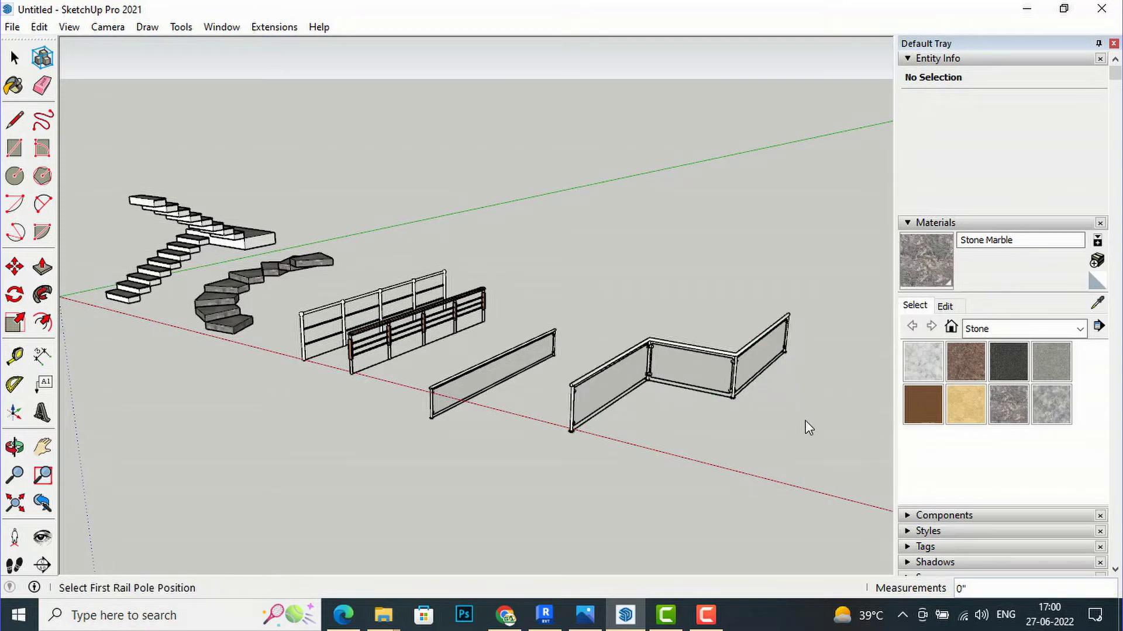
# Step: Start a MajRail railing for the straight staircase with rail type A, 2' 6" rail height, run offset 4 and zero perpendicular offset
pyautogui.scroll(3, 808, 427)
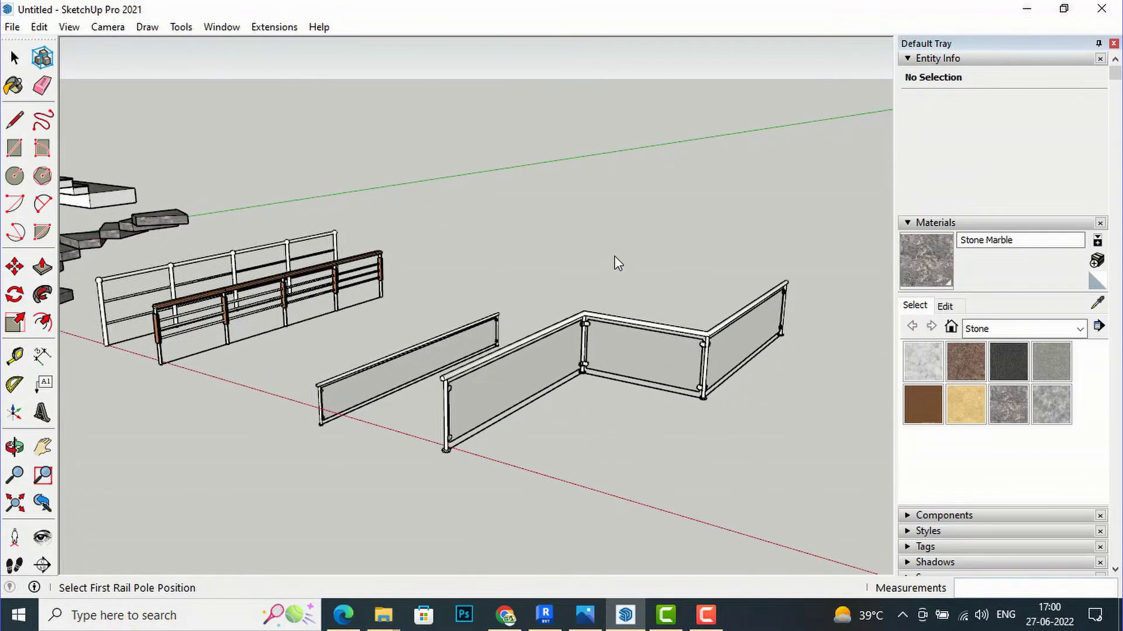
pyautogui.scroll(4, 613, 258)
pyautogui.scroll(-3, 614, 258)
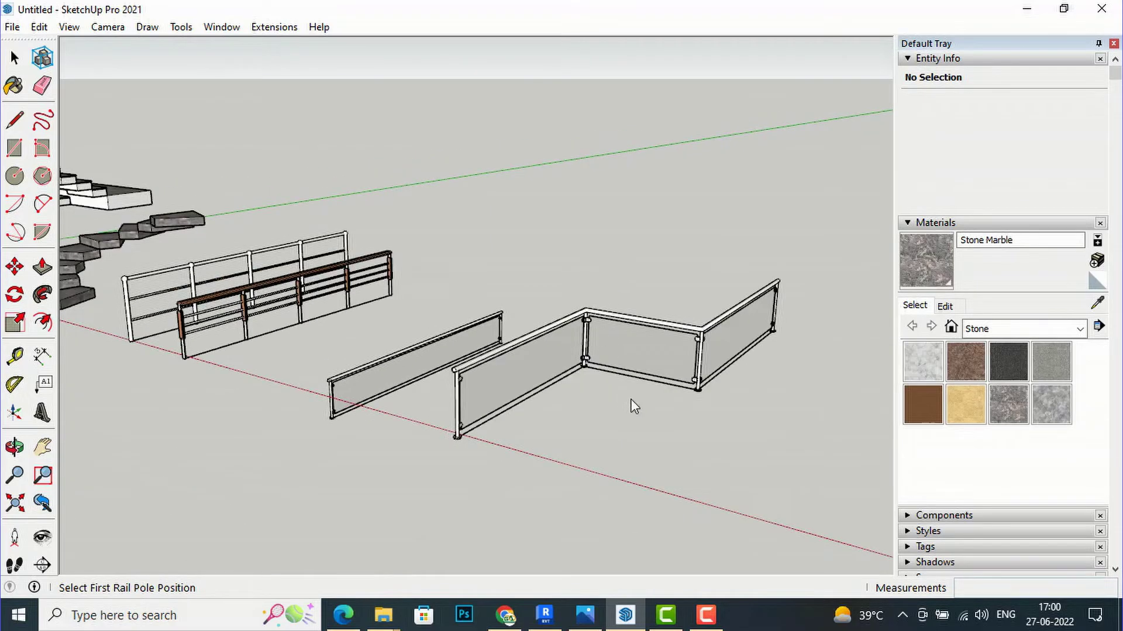
pyautogui.scroll(-5, 625, 400)
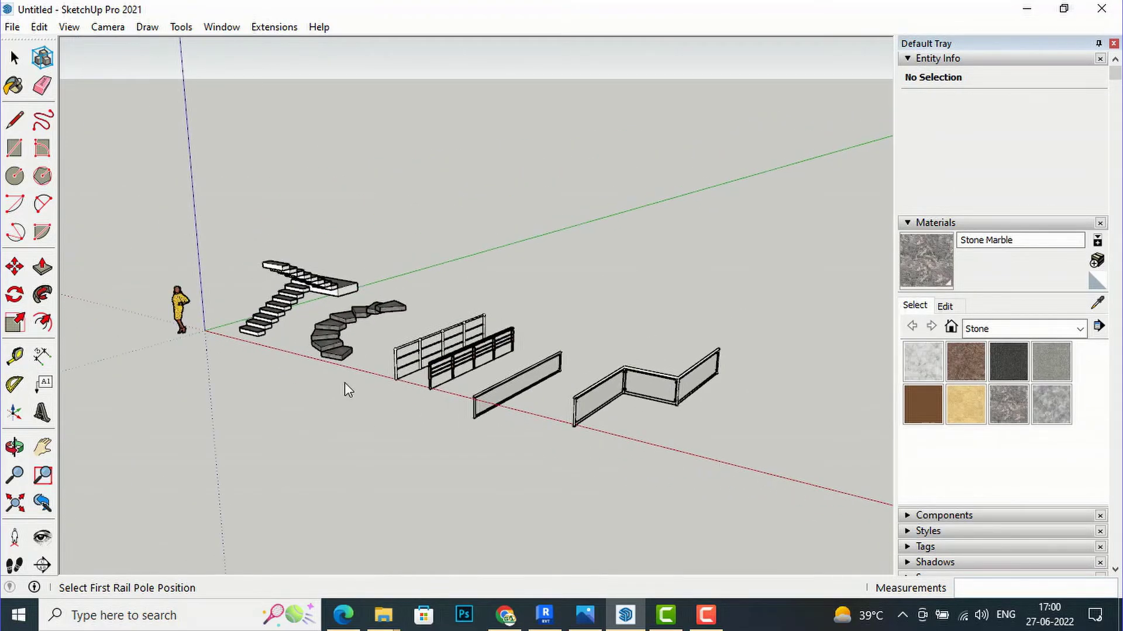
pyautogui.scroll(5, 275, 350)
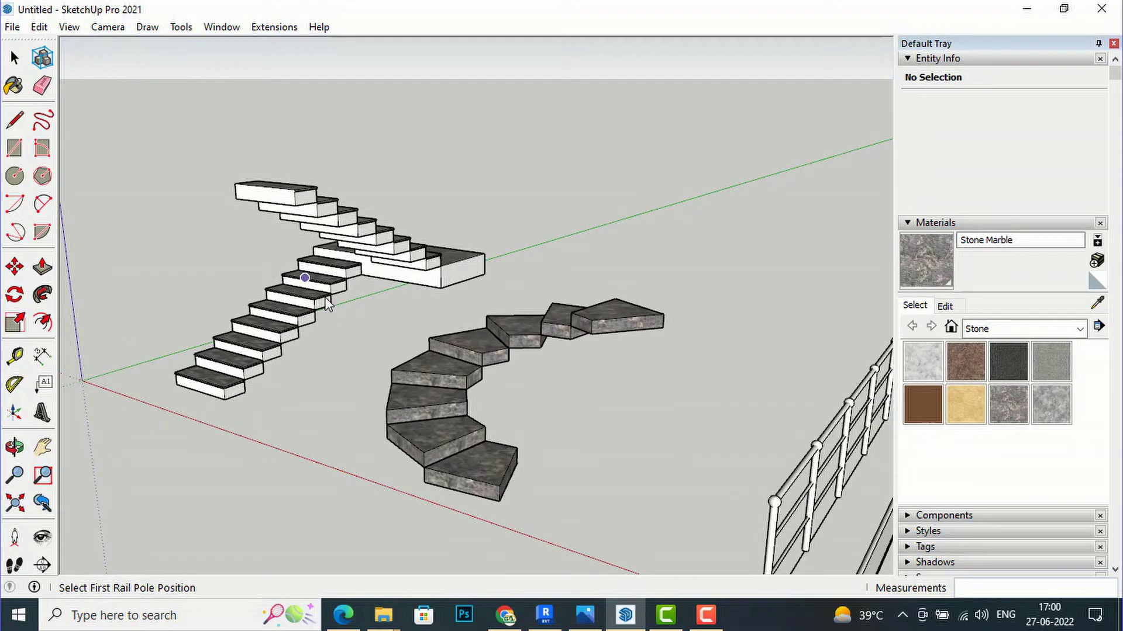
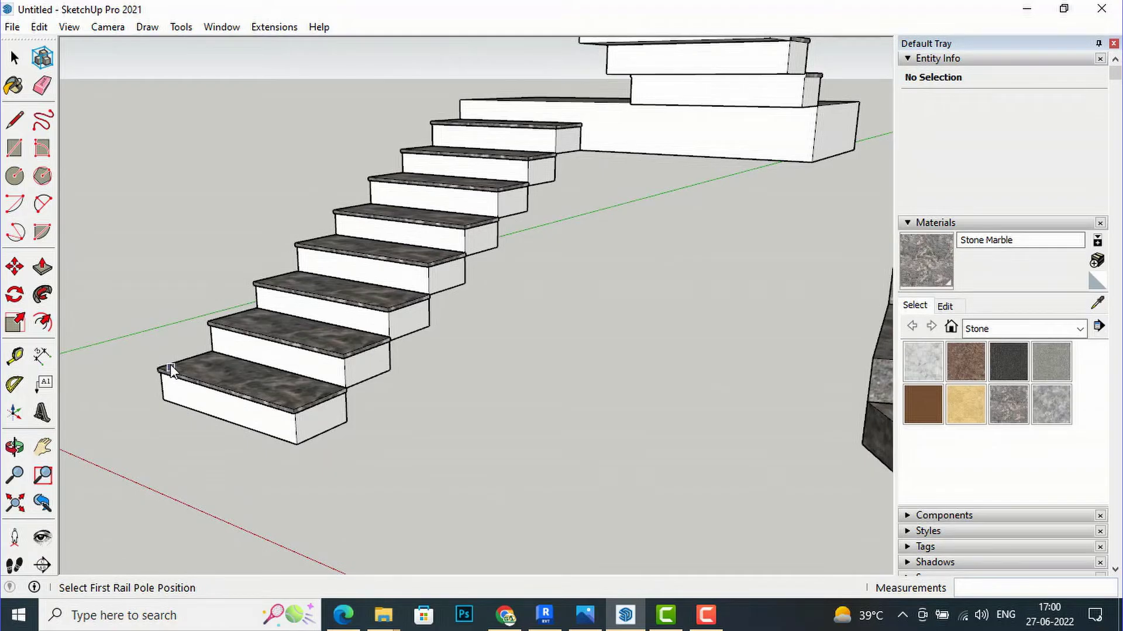
pyautogui.press('o')
pyautogui.moveTo(193, 333); pyautogui.dragTo(571, 376)
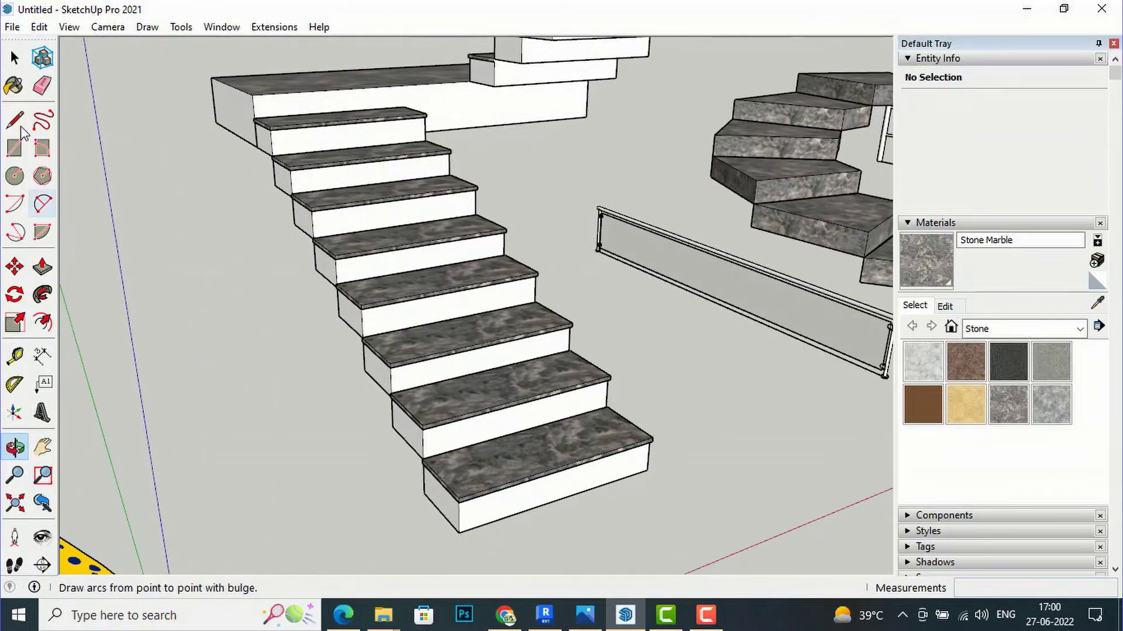
pyautogui.click(14, 57)
pyautogui.click(270, 30)
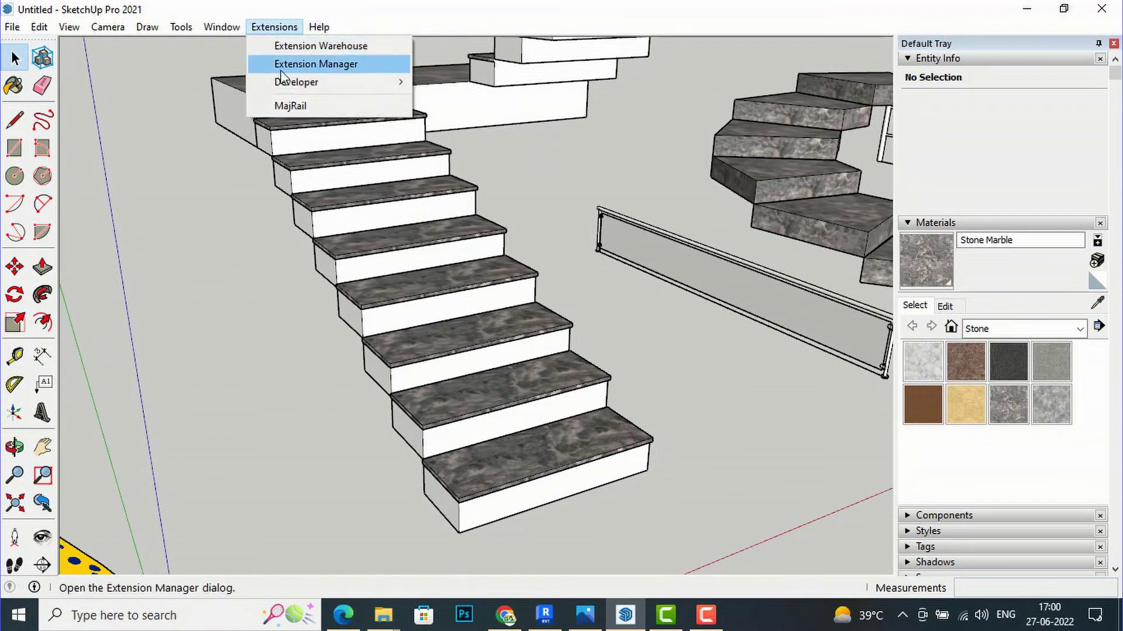
pyautogui.click(290, 105)
pyautogui.click(589, 319)
pyautogui.moveTo(590, 319); pyautogui.dragTo(522, 309)
pyautogui.write('4')
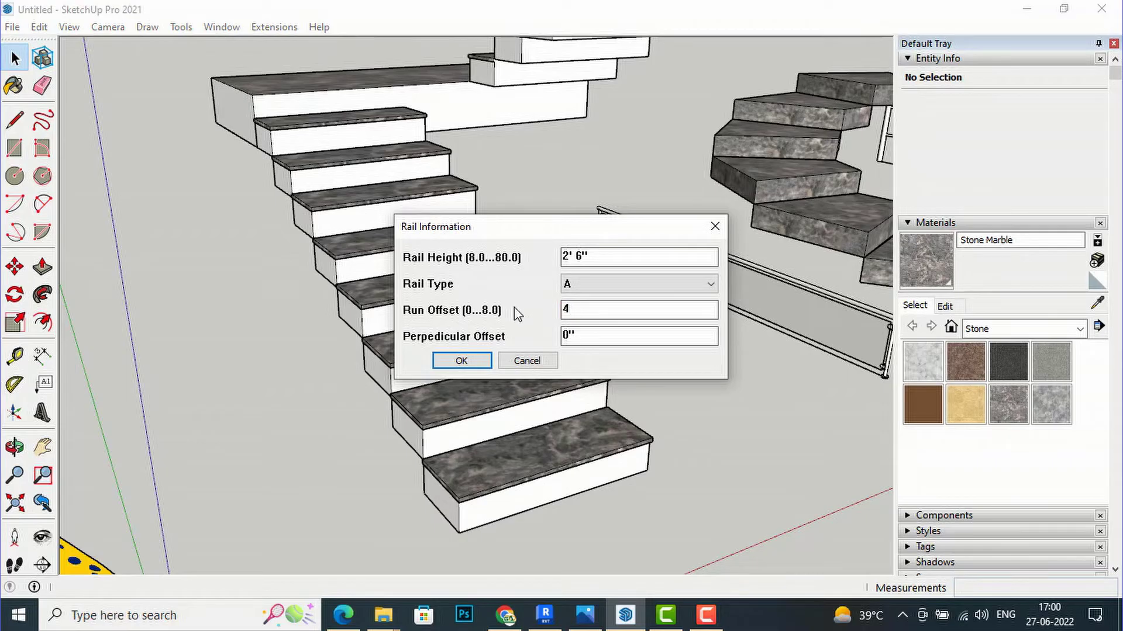
pyautogui.press('Return')
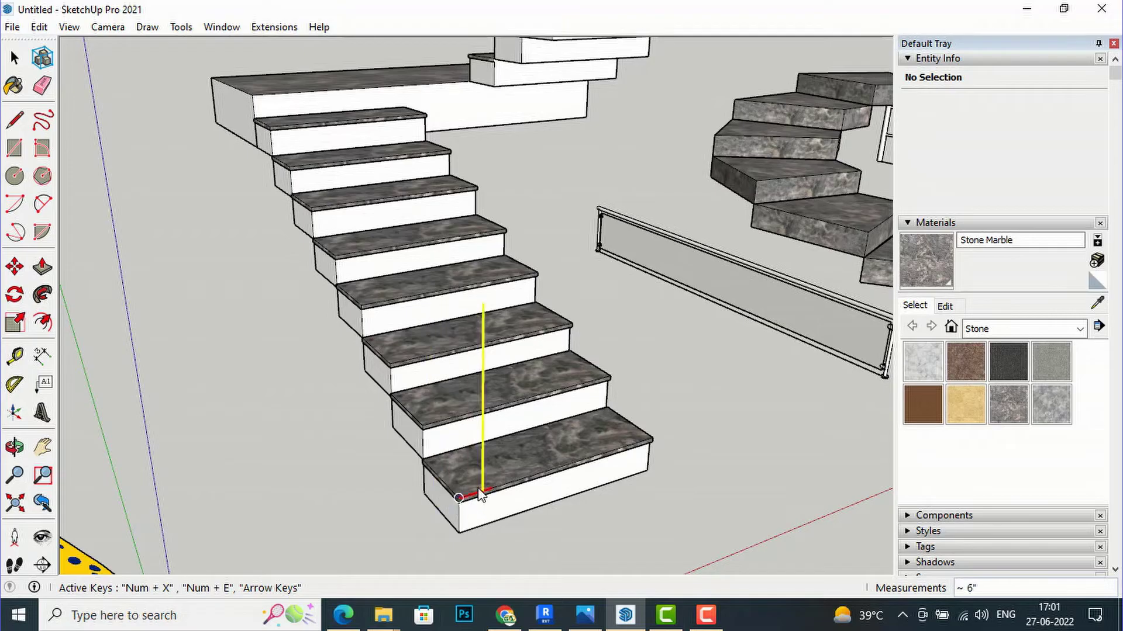
# Step: Place one rail pole per step along the open side of the lower flight, from the bottom step to the top step
pyautogui.click(446, 481)
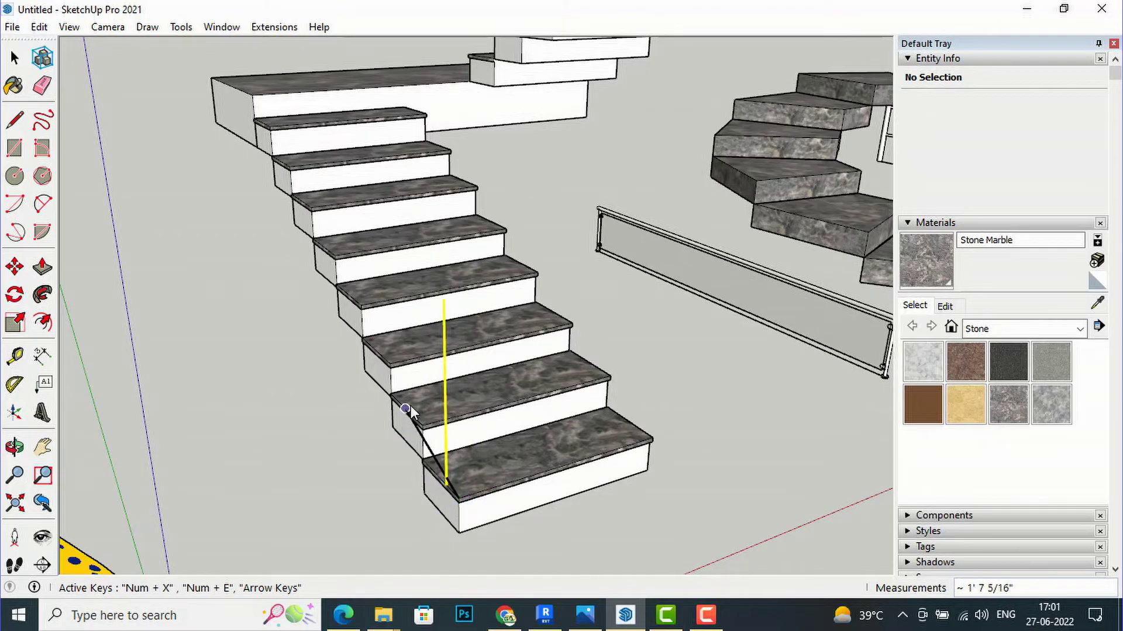
pyautogui.click(422, 416)
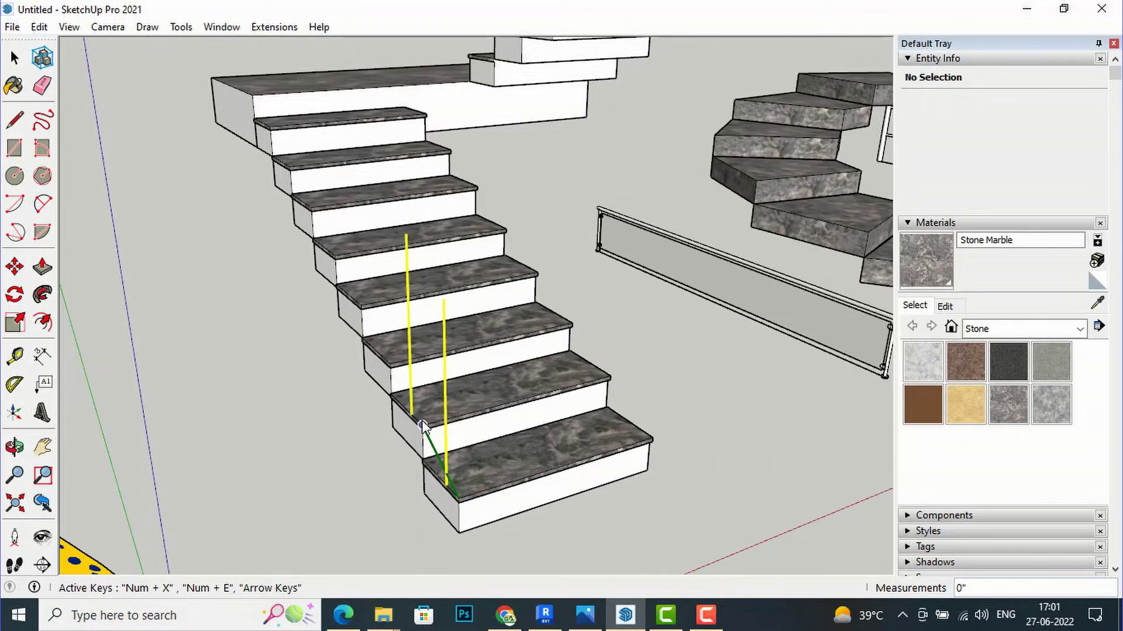
pyautogui.click(381, 352)
pyautogui.click(353, 298)
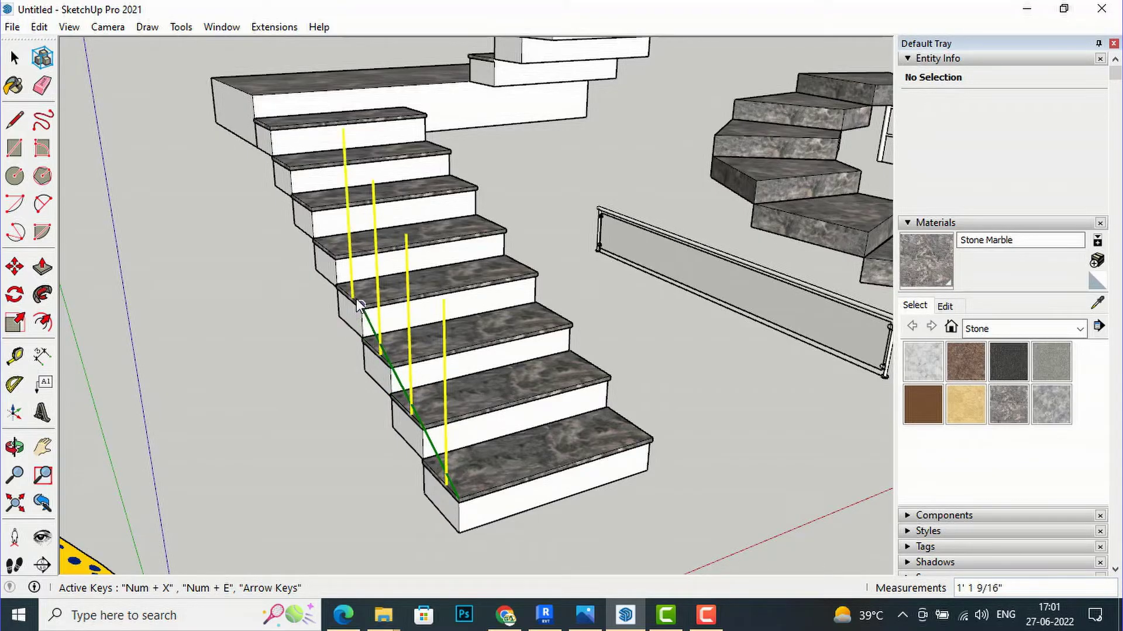
pyautogui.click(335, 256)
pyautogui.scroll(2, 287, 198)
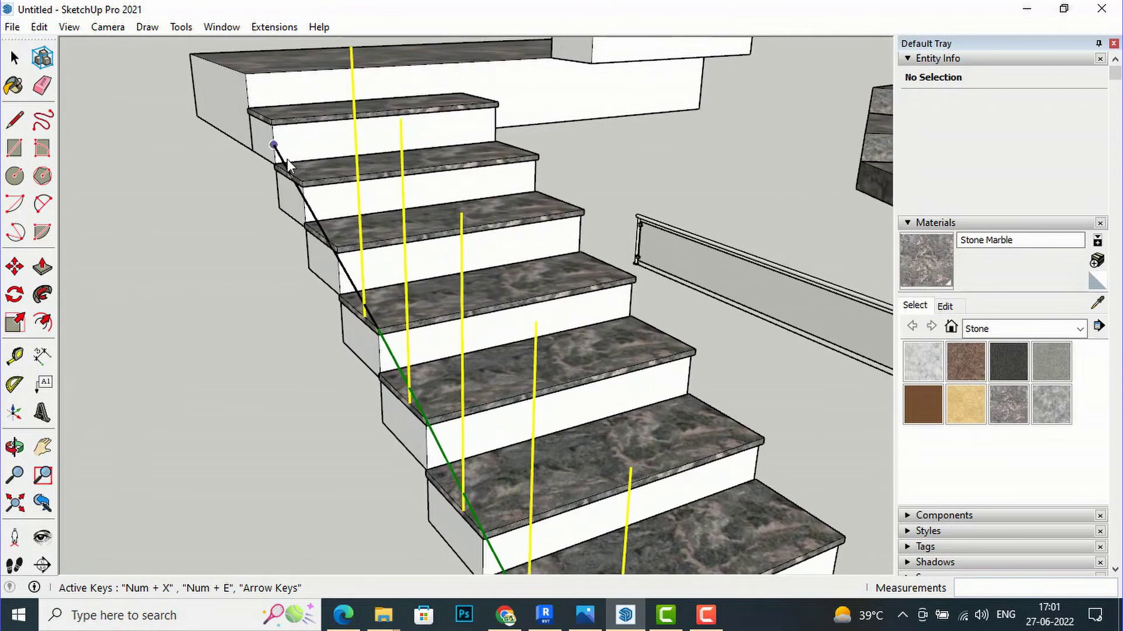
pyautogui.click(323, 236)
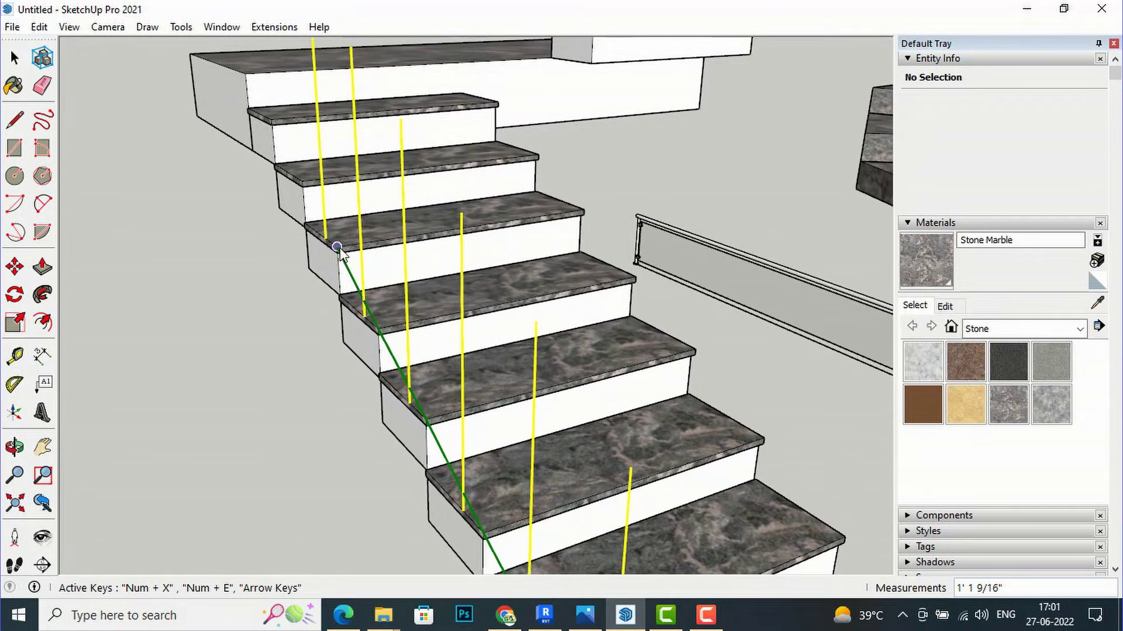
pyautogui.click(296, 182)
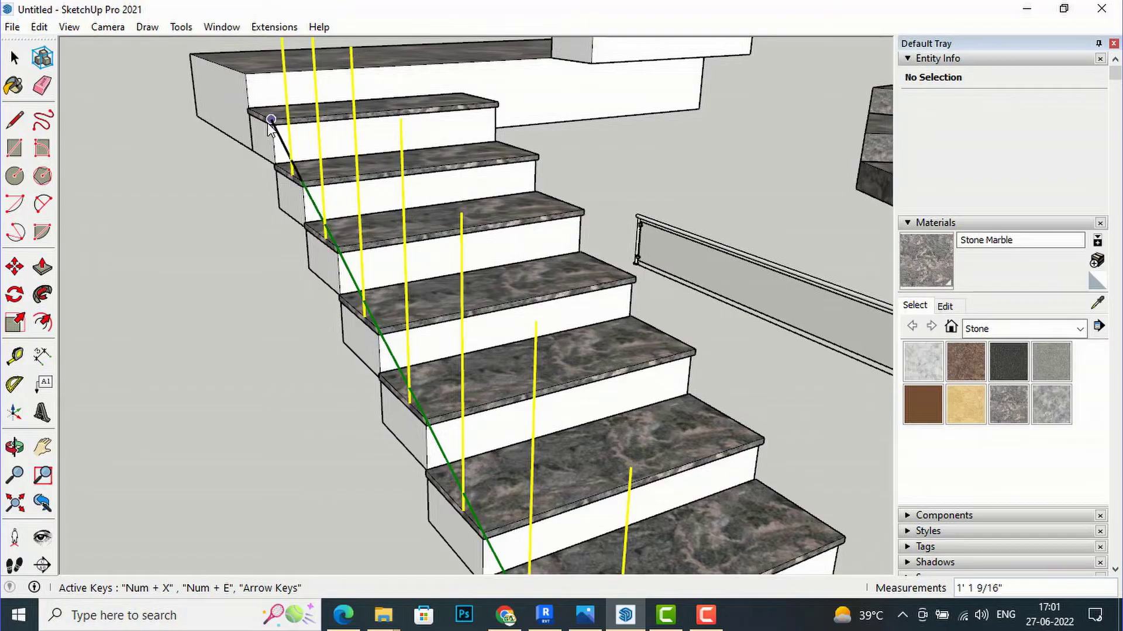
pyautogui.click(271, 120)
# Step: Continue the rail poles around the landing's outer edges, from the corner above the lower flight through the back corner to the far corner
pyautogui.click(245, 74)
pyautogui.scroll(-3, 244, 82)
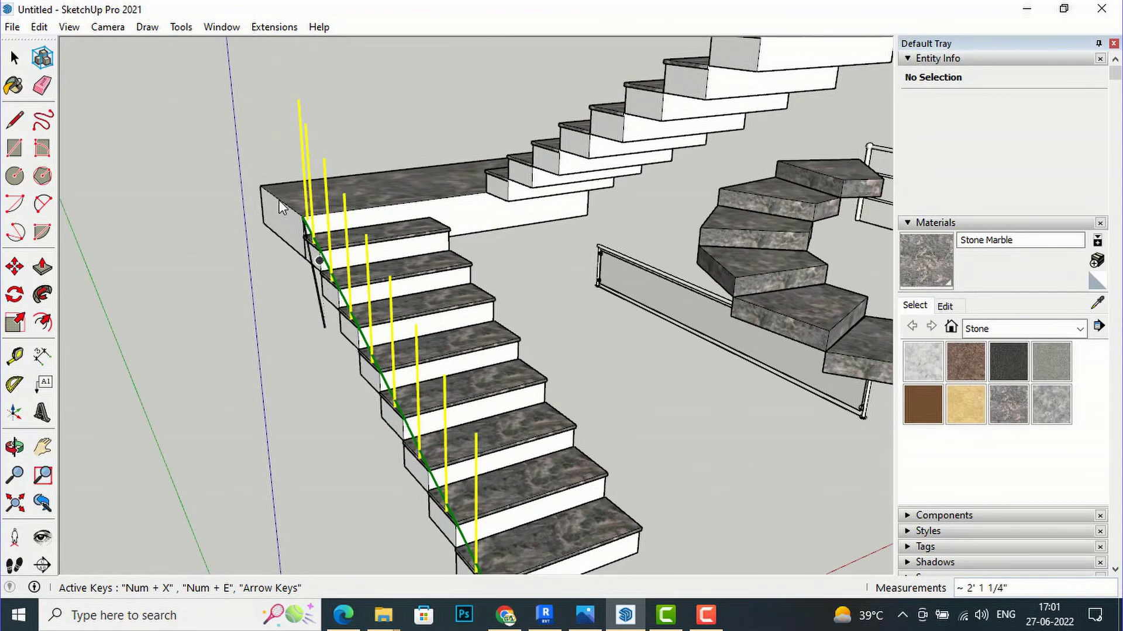
pyautogui.scroll(3, 246, 149)
pyautogui.scroll(3, 287, 241)
pyautogui.click(283, 241)
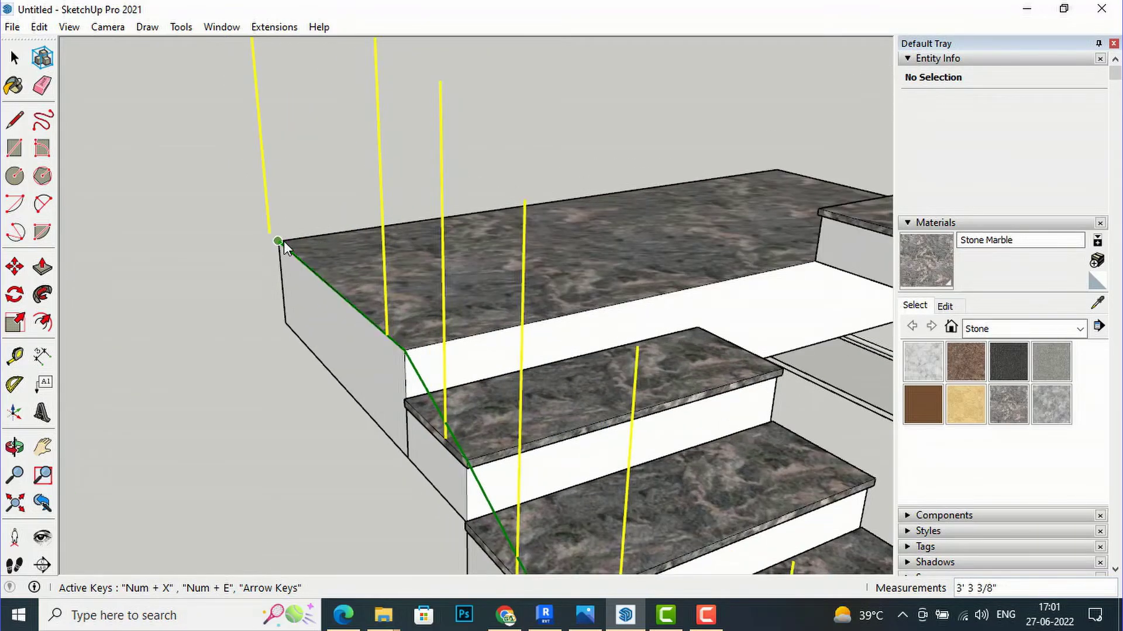
pyautogui.scroll(-3, 283, 241)
pyautogui.click(654, 188)
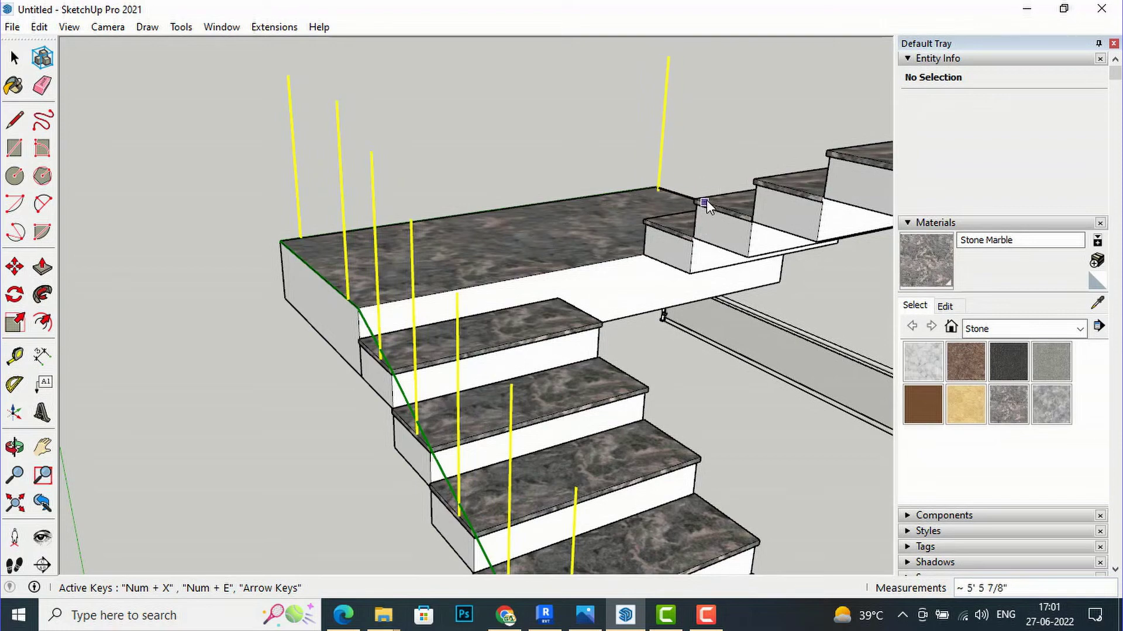
# Step: Place the last rail pole at the landing corner beside the upper flight's first step and build the staircase railing
pyautogui.press('o')
pyautogui.moveTo(588, 213); pyautogui.dragTo(626, 259)
pyautogui.moveTo(626, 259); pyautogui.dragTo(756, 261, button='middle')
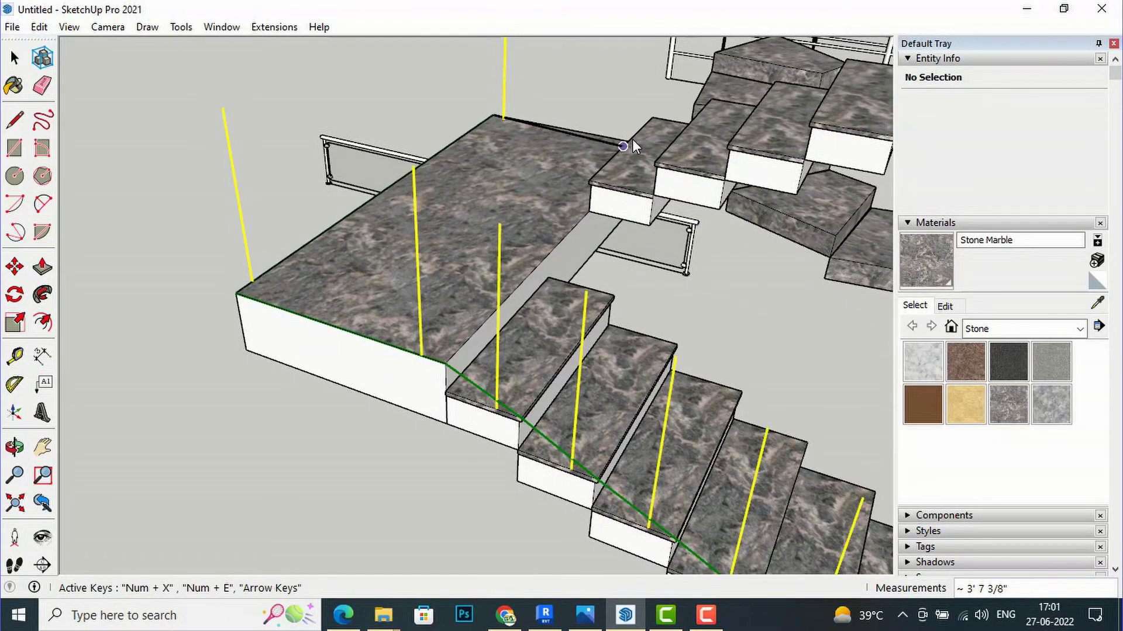
pyautogui.scroll(2, 632, 146)
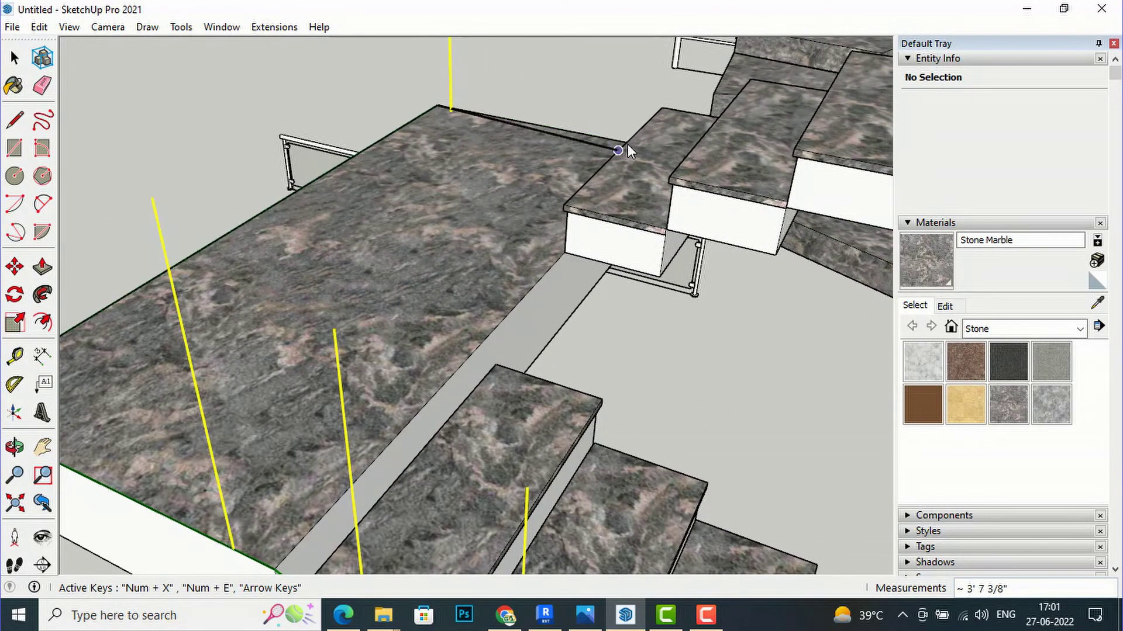
pyautogui.click(630, 144)
pyautogui.press('Return')
pyautogui.scroll(-6, 332, 222)
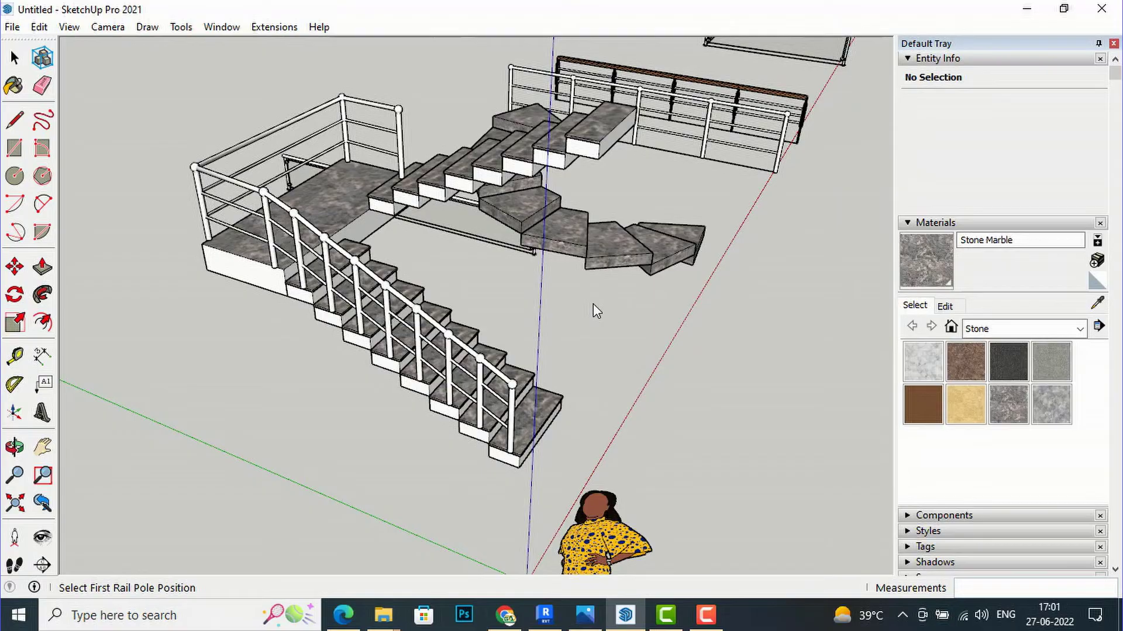
pyautogui.press('o')
pyautogui.moveTo(661, 237); pyautogui.dragTo(53, 199)
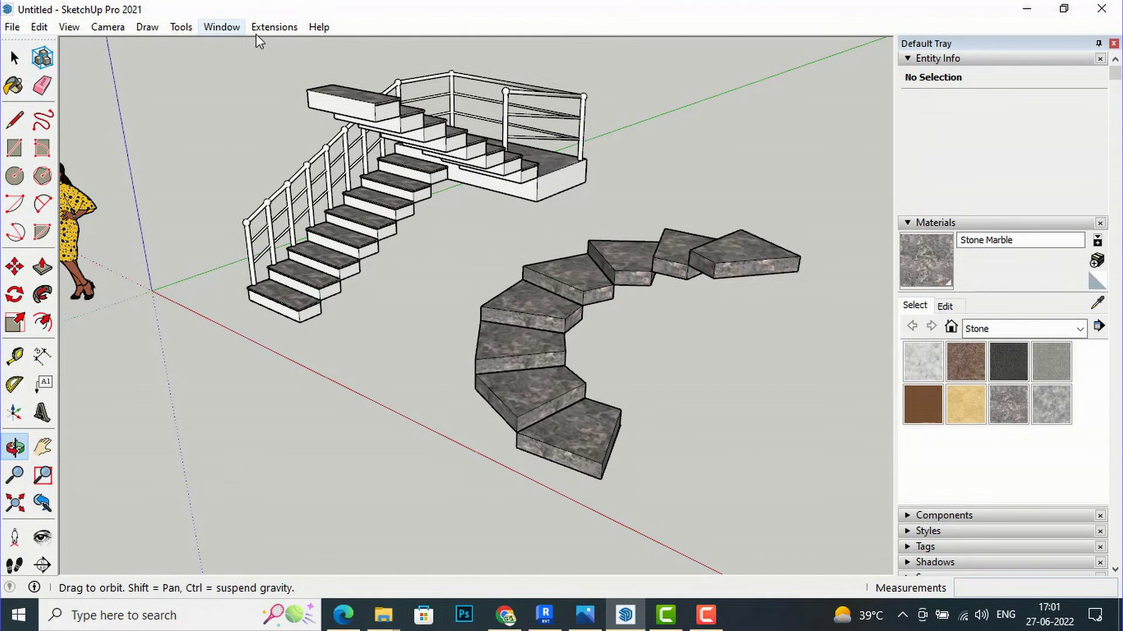
pyautogui.click(274, 27)
pyautogui.click(290, 106)
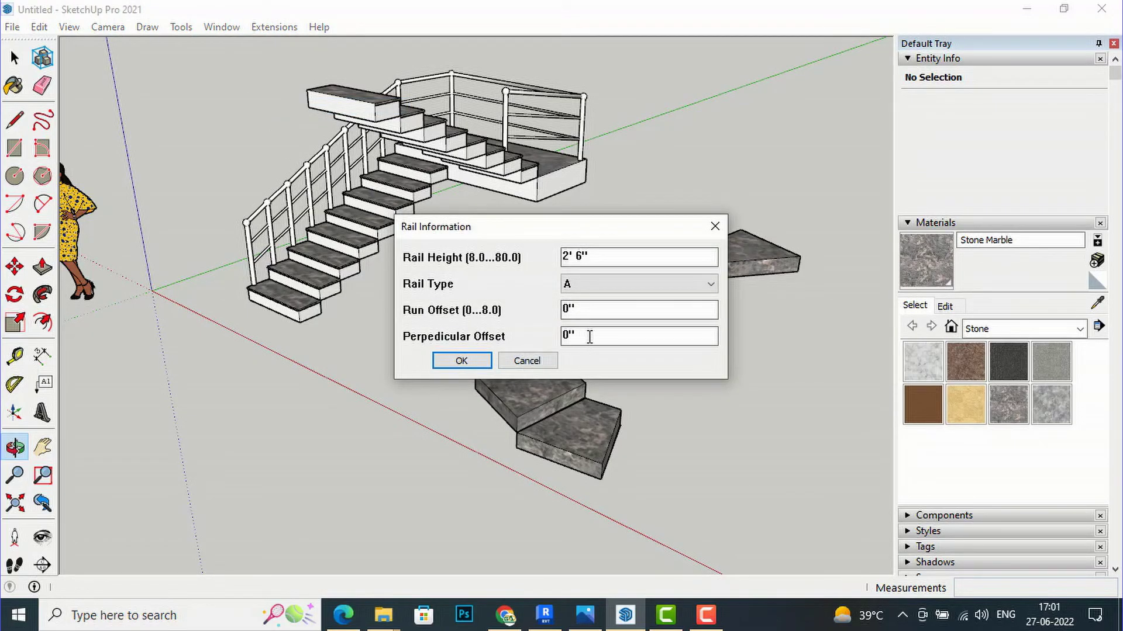
pyautogui.moveTo(589, 337); pyautogui.dragTo(503, 341)
pyautogui.write('4')
pyautogui.press('Return')
pyautogui.scroll(3, 571, 452)
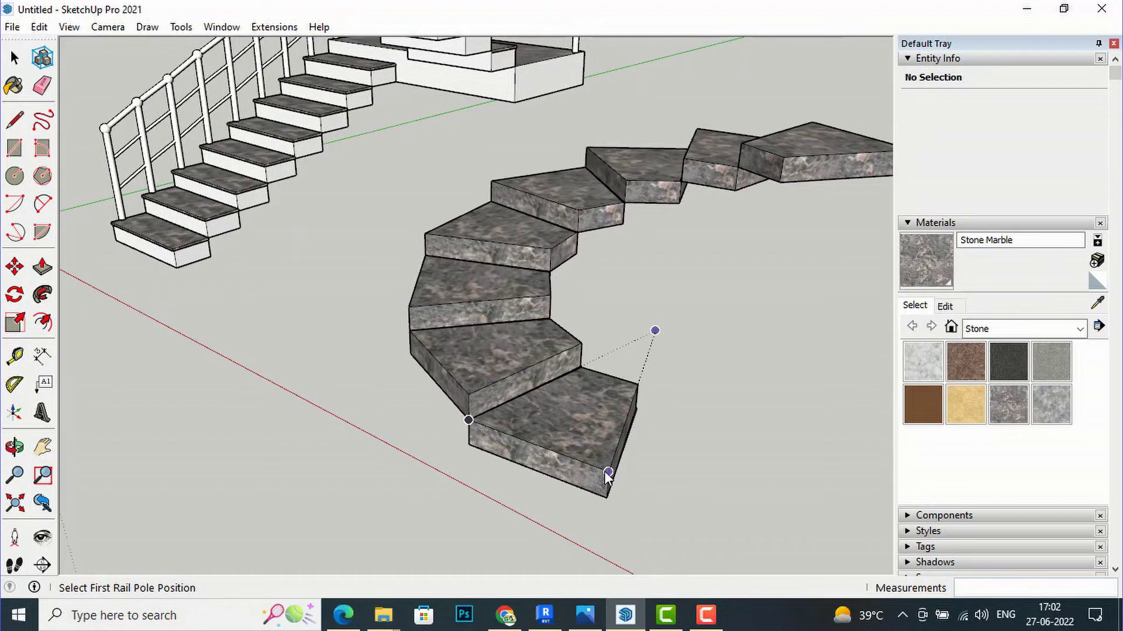
pyautogui.click(608, 474)
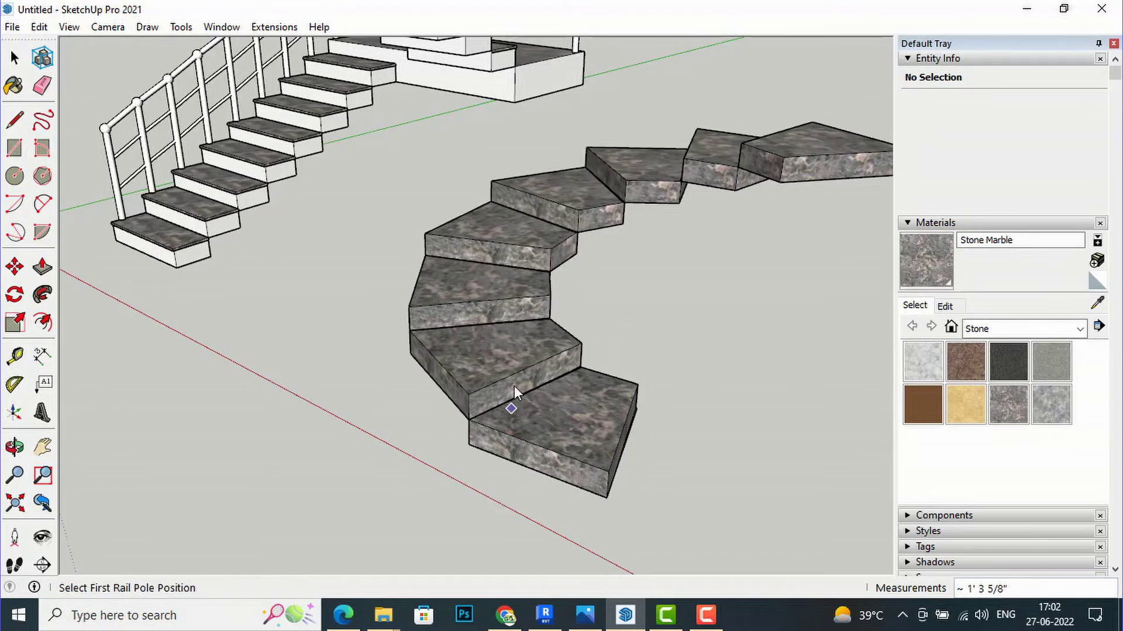
# Step: Start a MajRail railing for the curved staircase with rail type A, 2' 6" rail height, run offset 3 and zero perpendicular offset
pyautogui.click(273, 27)
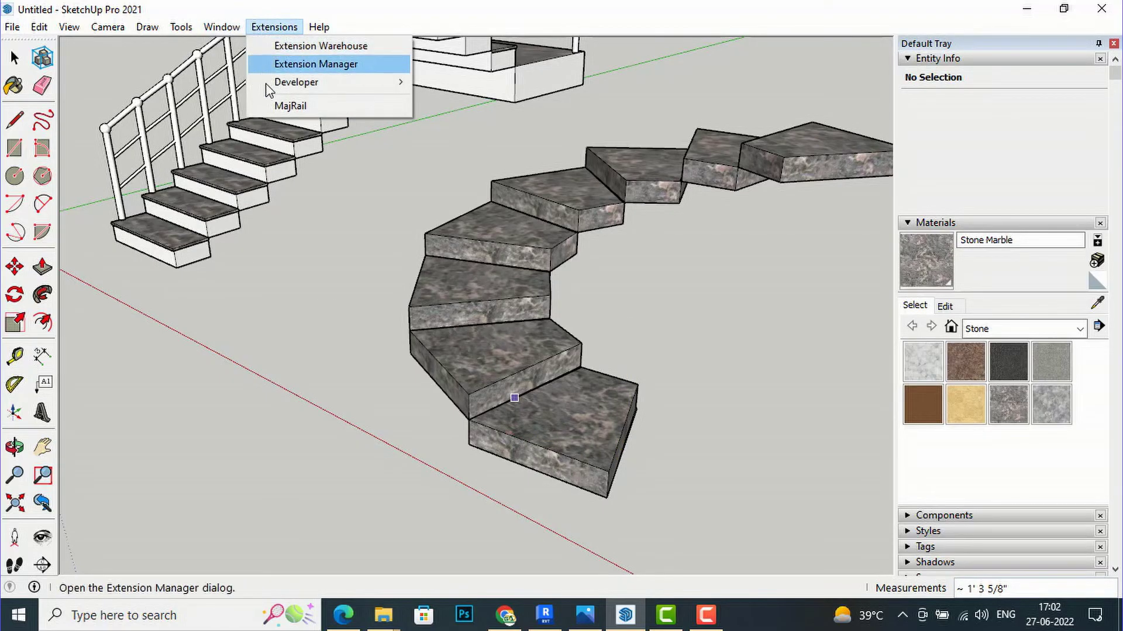
pyautogui.click(284, 107)
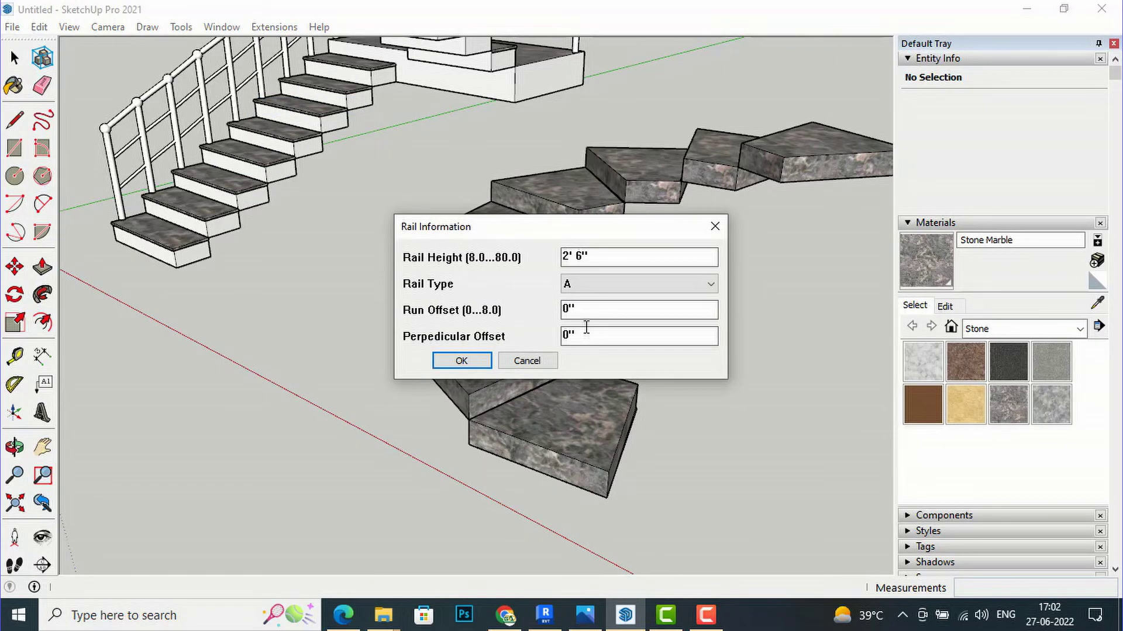
pyautogui.moveTo(596, 310); pyautogui.dragTo(529, 308)
pyautogui.write('3')
pyautogui.press('Return')
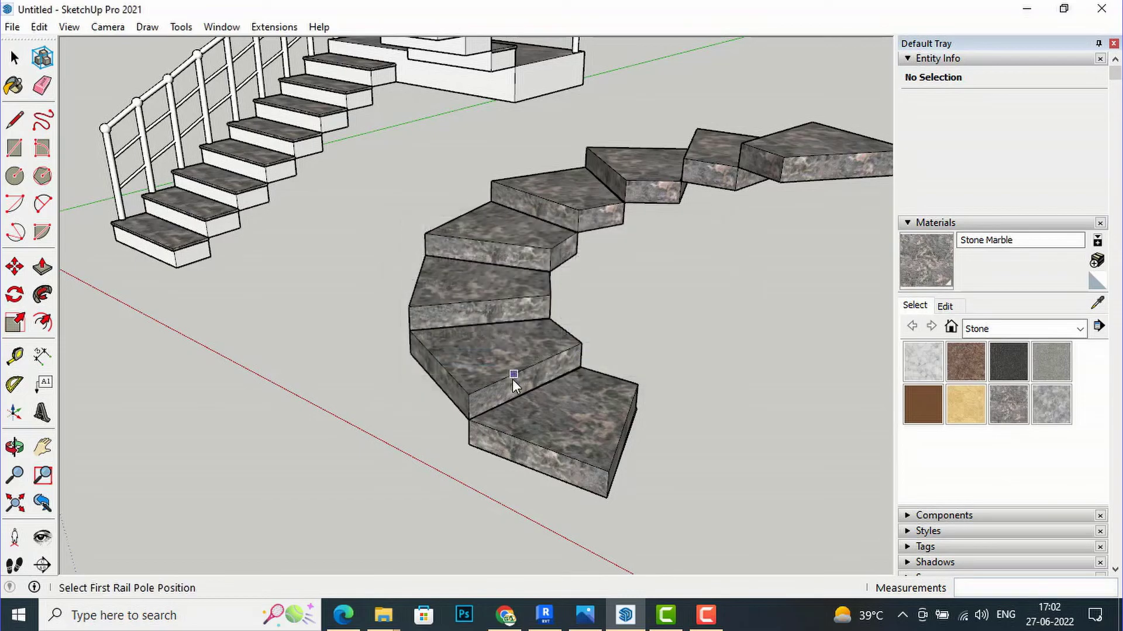
# Step: Build the railing along the curved staircase's outer edge, placing a pole point at each step's outer corner and ending at the top step's far corner
pyautogui.click(608, 473)
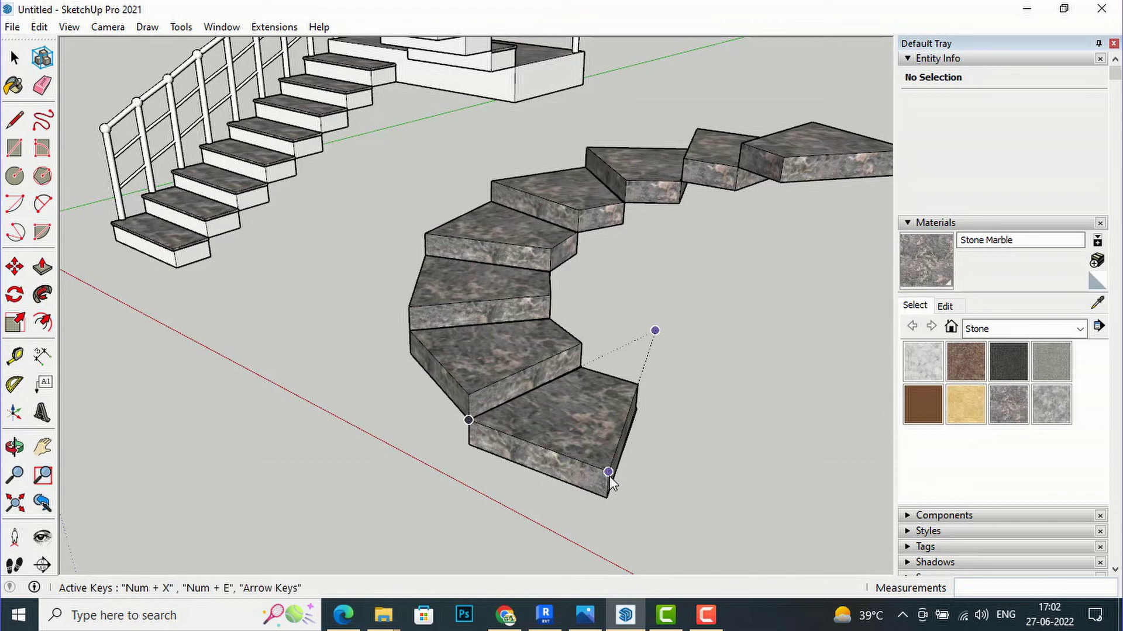
pyautogui.click(469, 396)
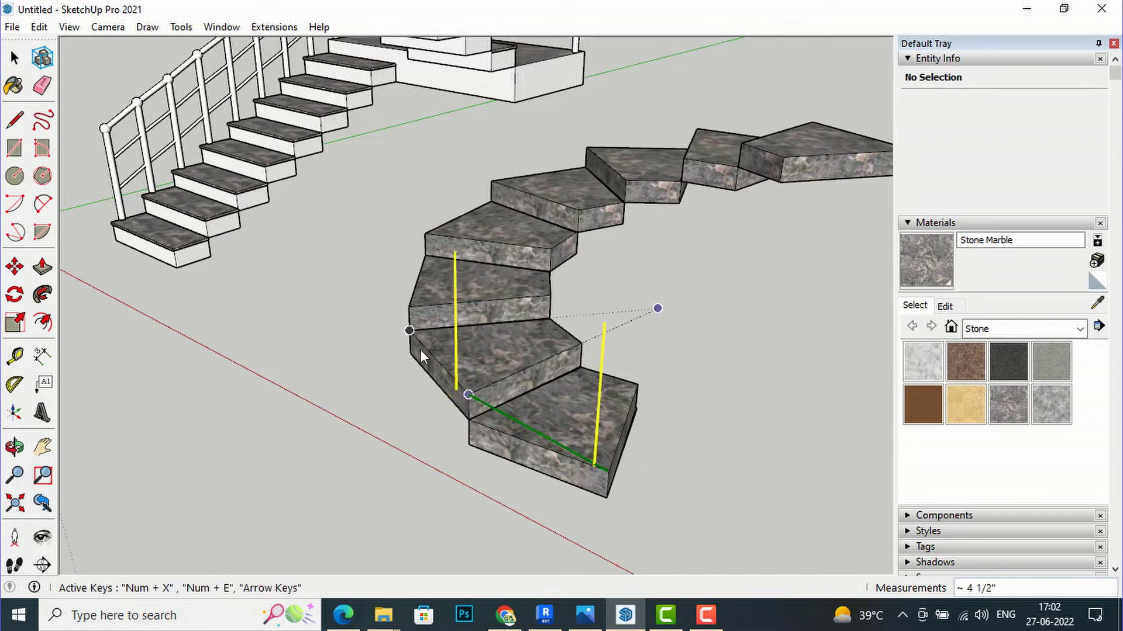
pyautogui.click(409, 307)
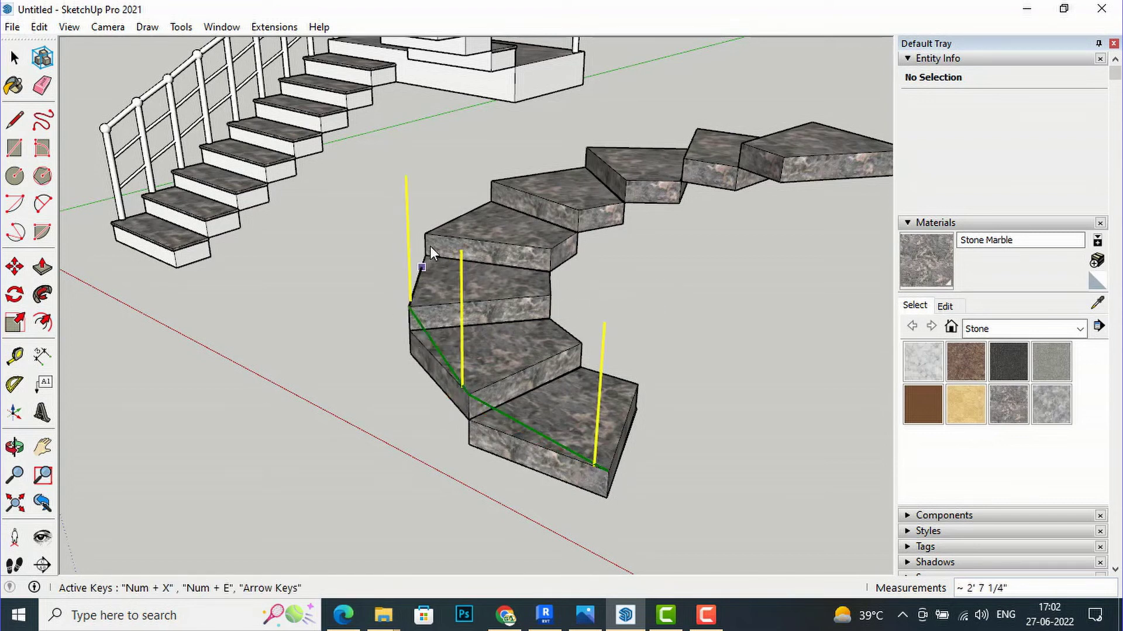
pyautogui.click(428, 232)
pyautogui.click(500, 182)
pyautogui.click(592, 147)
pyautogui.click(700, 128)
pyautogui.click(811, 122)
pyautogui.moveTo(809, 118); pyautogui.dragTo(689, 156, button='middle')
pyautogui.scroll(-1, 689, 155)
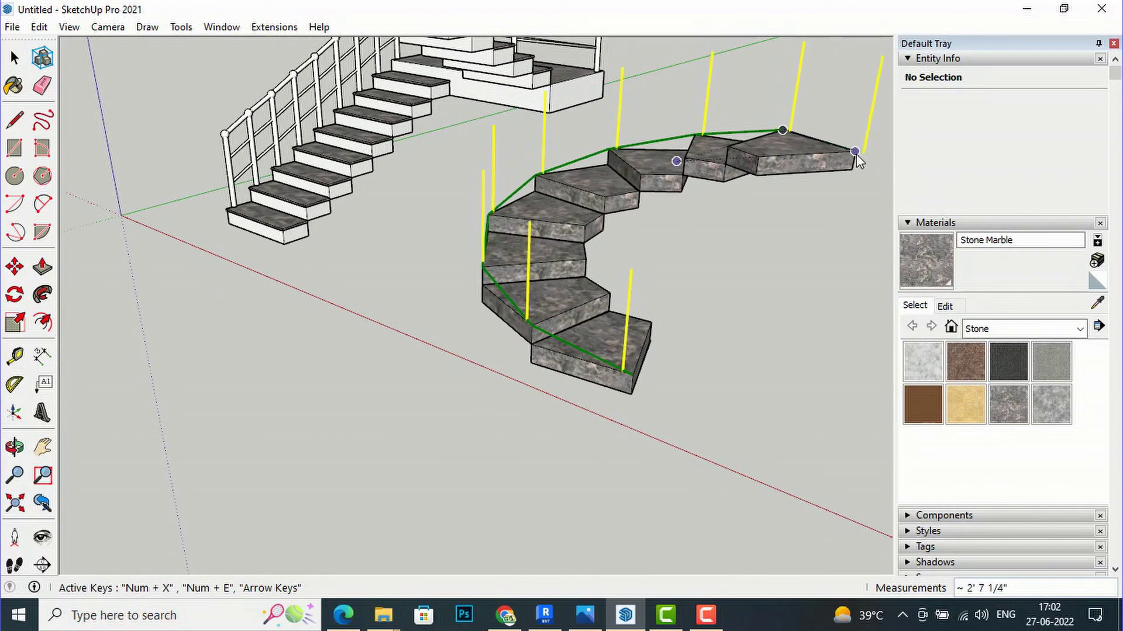
pyautogui.doubleClick(855, 153)
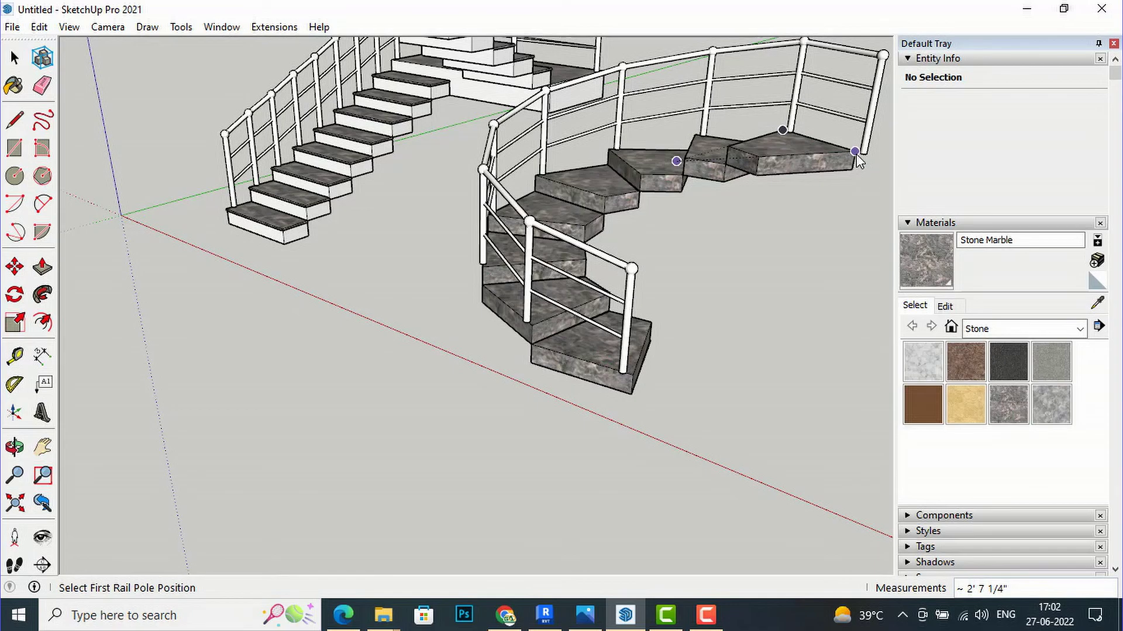
pyautogui.scroll(-3, 445, 392)
pyautogui.scroll(-2, 436, 388)
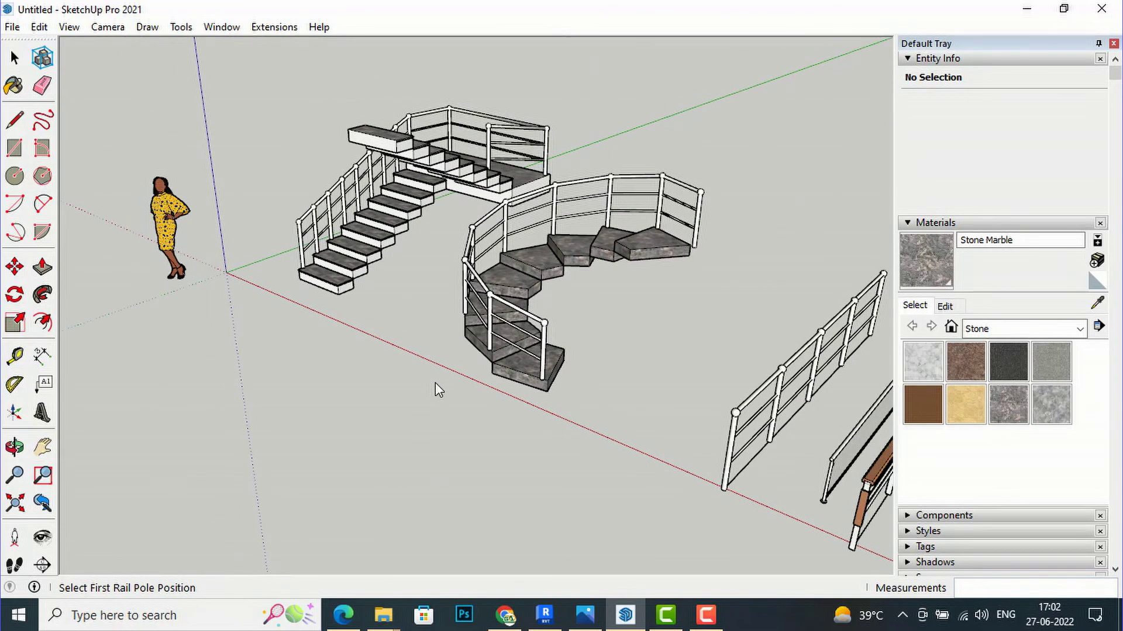
pyautogui.scroll(-2, 325, 280)
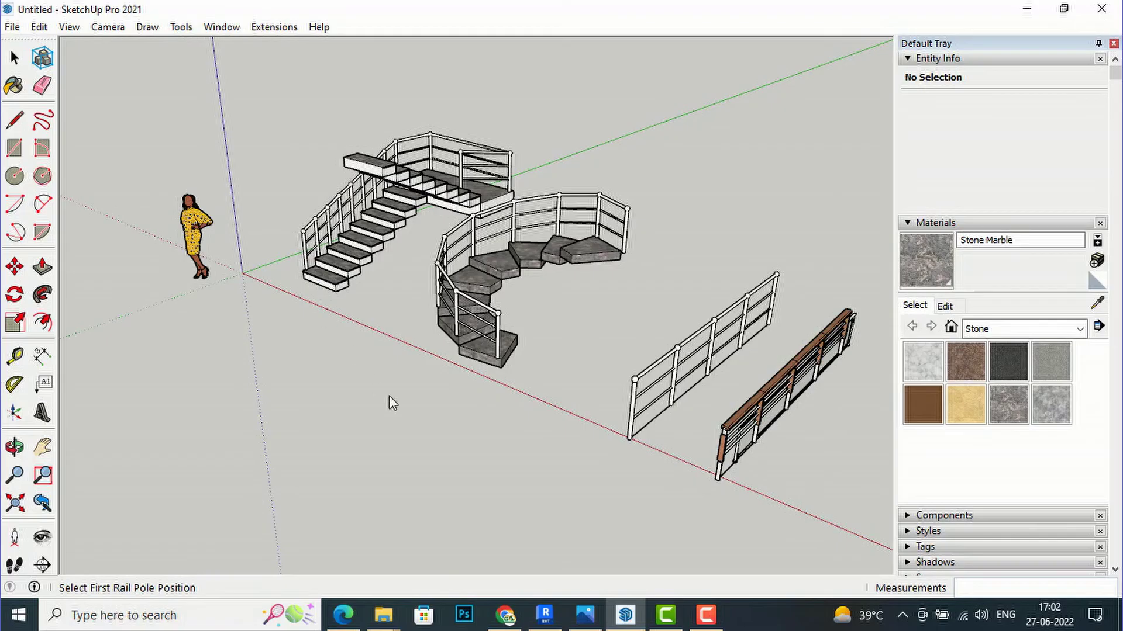
pyautogui.press('o')
pyautogui.moveTo(376, 406); pyautogui.dragTo(346, 381)
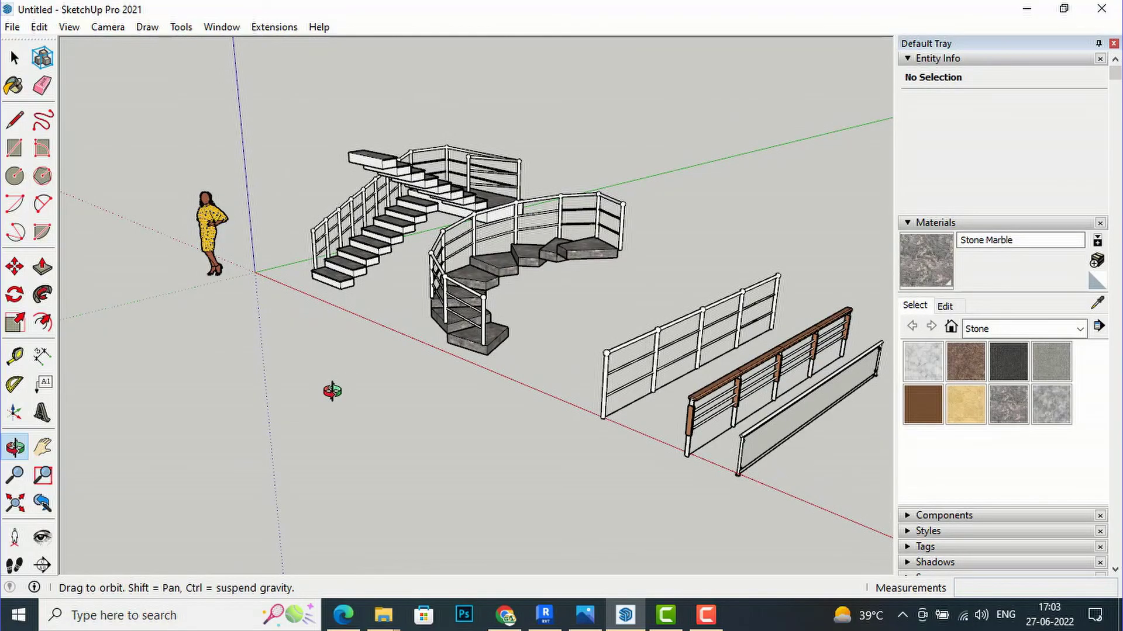
pyautogui.click(15, 58)
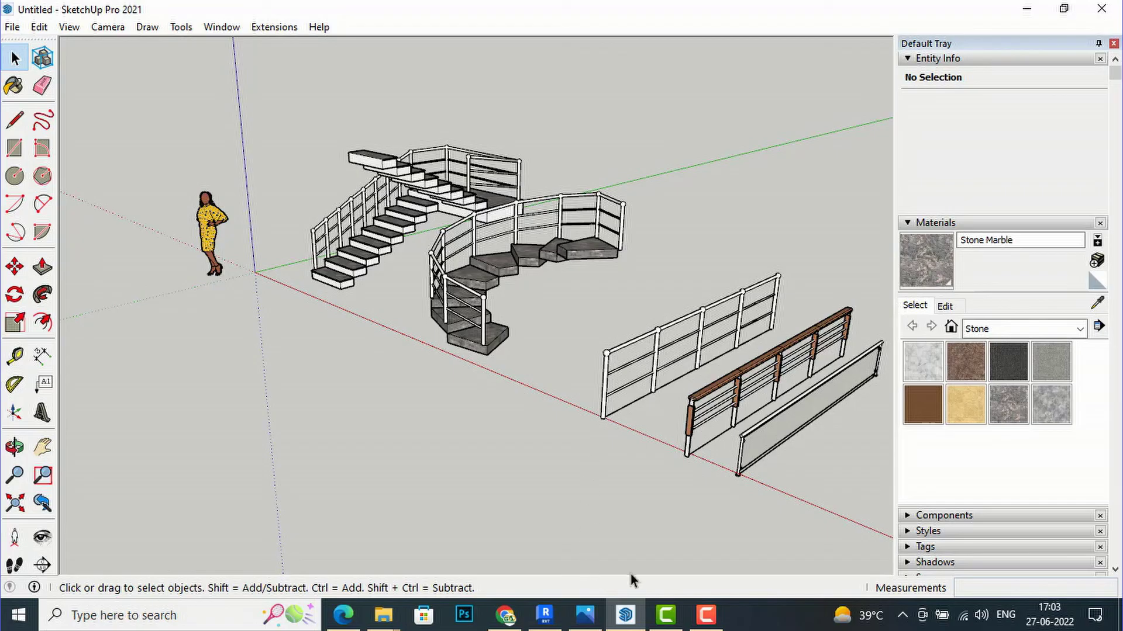
pyautogui.moveTo(669, 622)
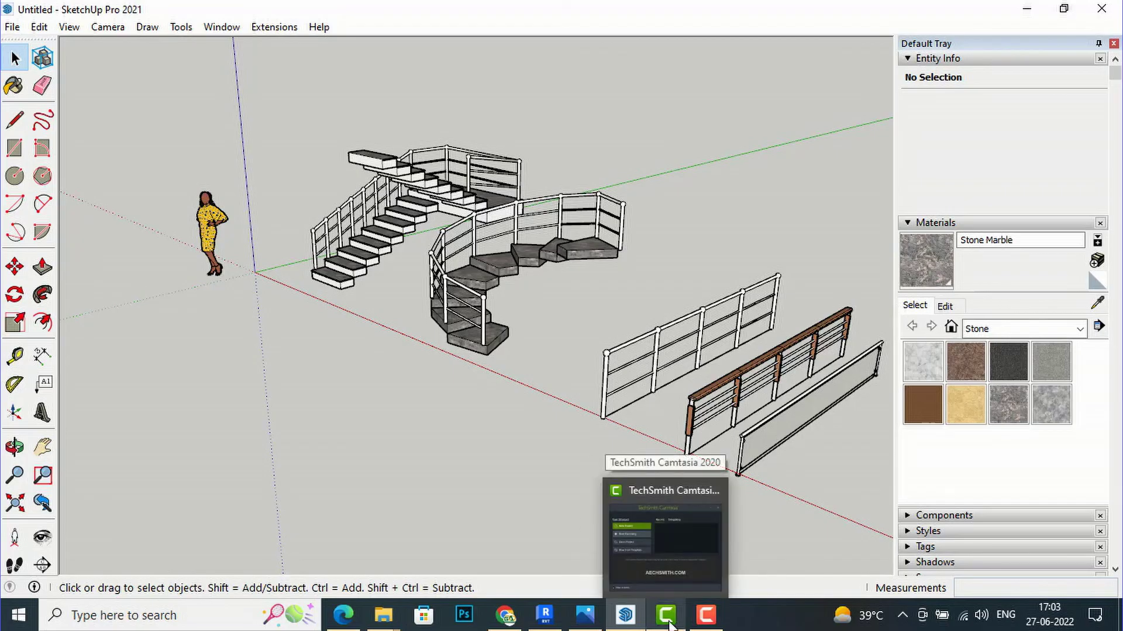
pyautogui.click(668, 622)
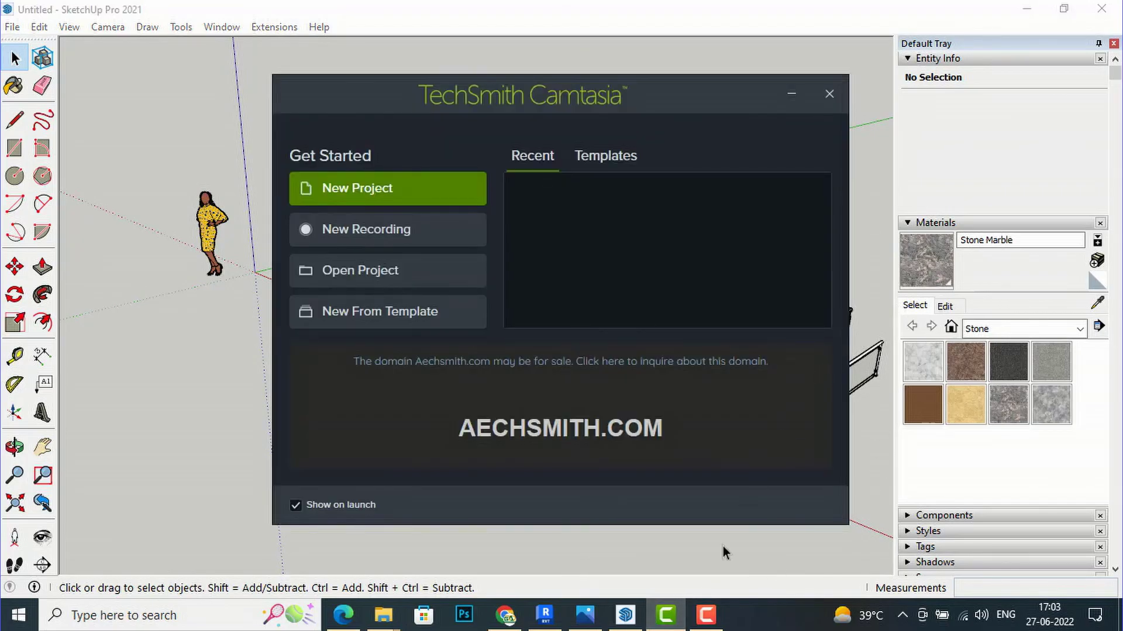